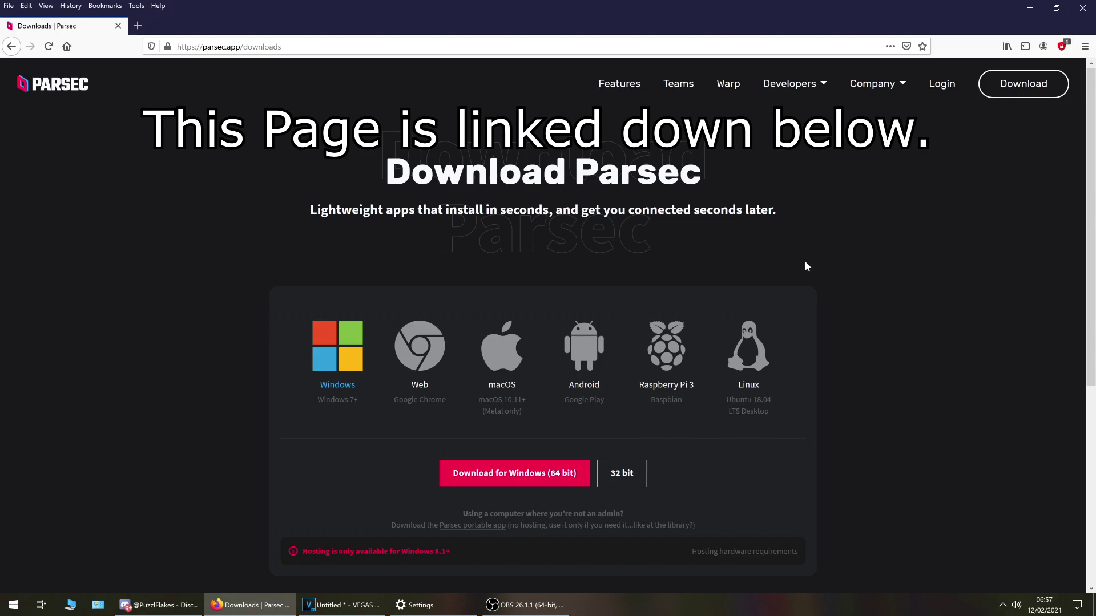
- Download the 64-bit Windows version of Parsec, save parsec-windows.exe and launch the downloaded installer
click(524, 473)
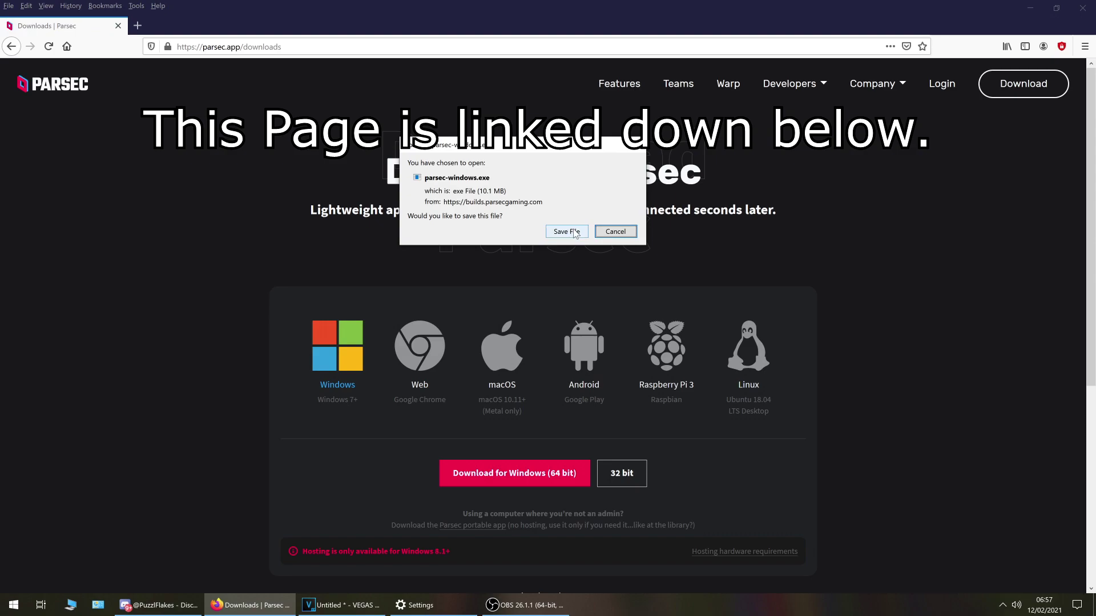
click(568, 233)
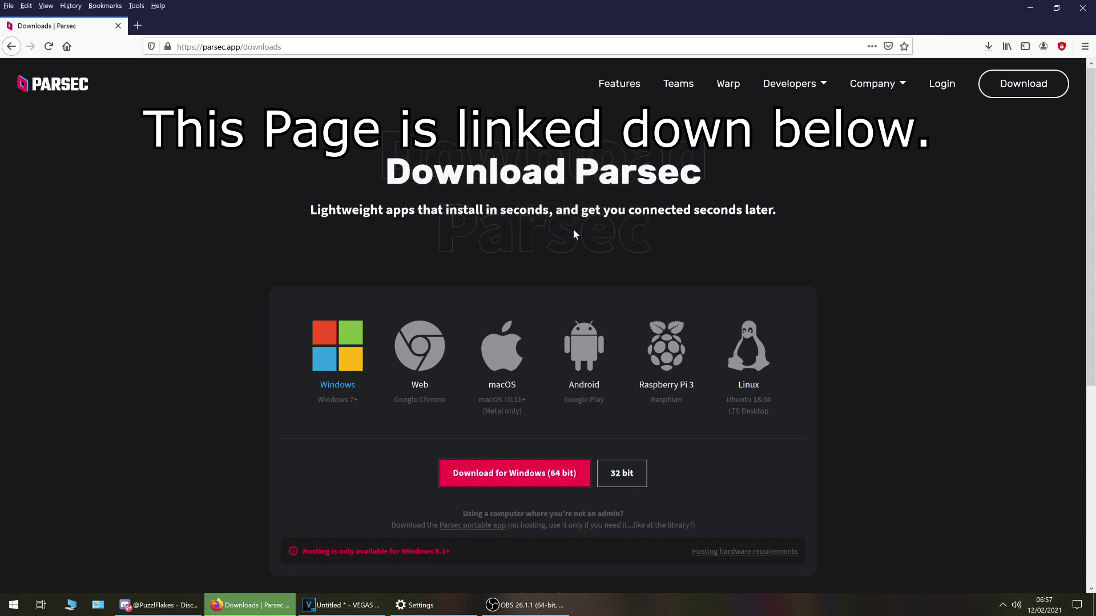
click(989, 47)
click(885, 78)
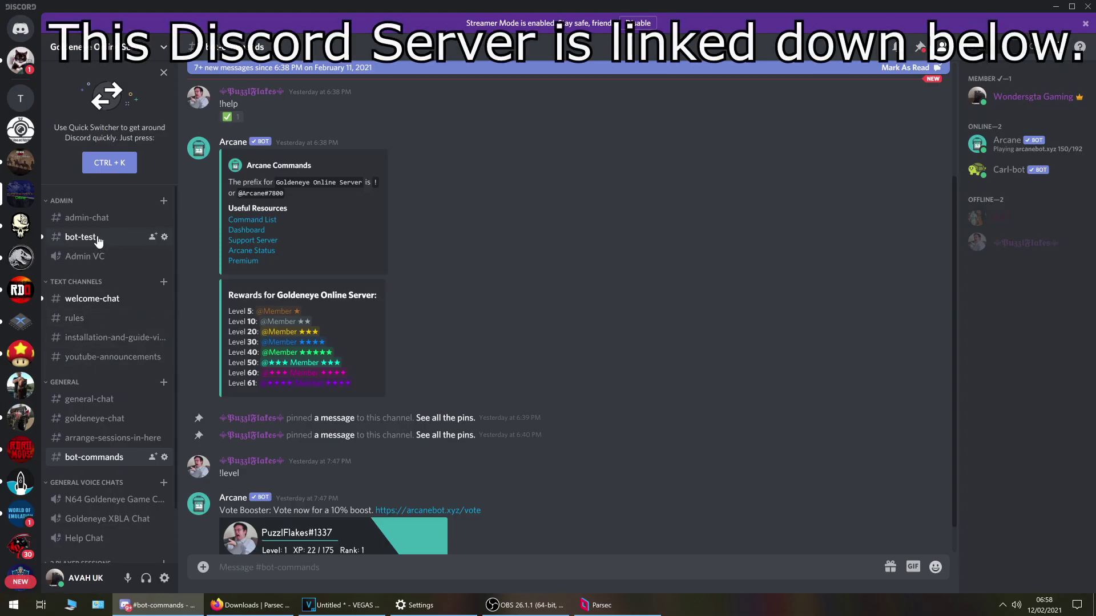
- In Discord, view the Goldeneye Online Server's welcome-chat channel and look through its text channels, voice chats and 2- and 3-player session channels
click(93, 298)
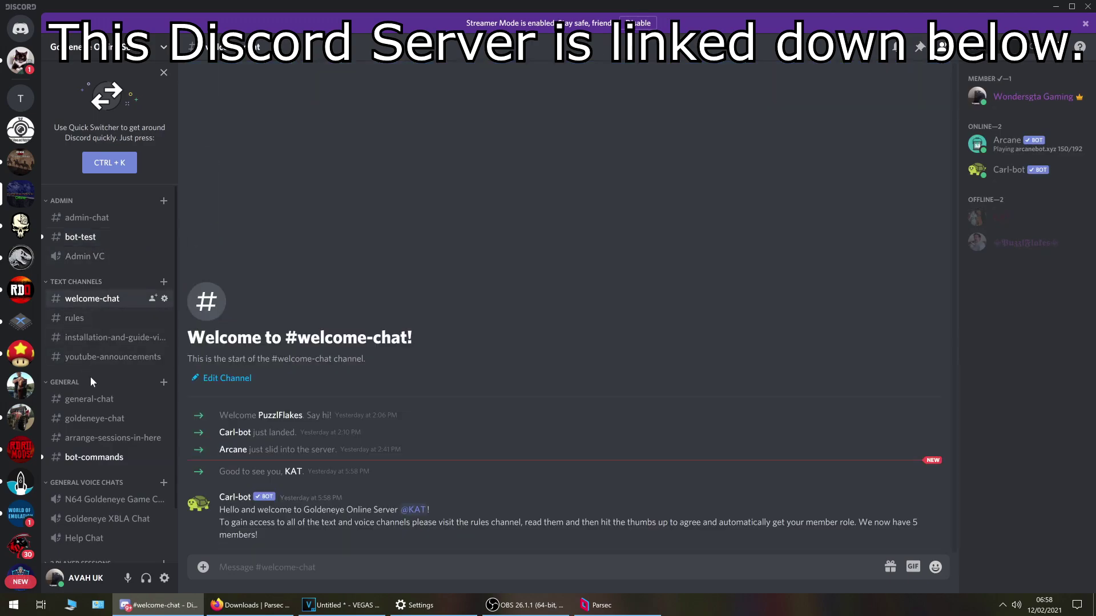
scroll(105, 442, down, 2)
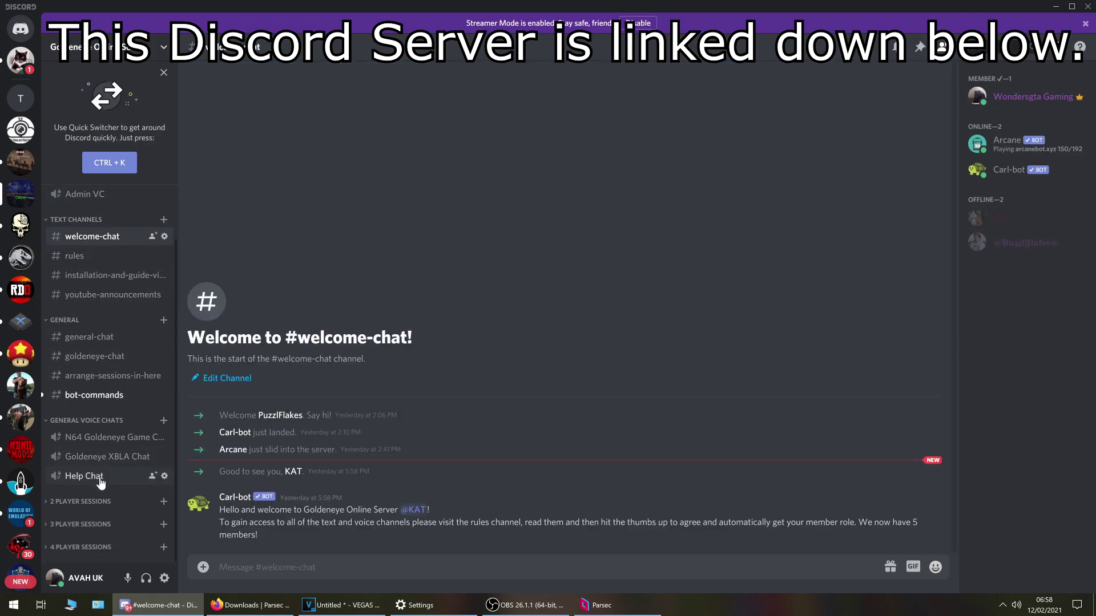
scroll(100, 496, down, 4)
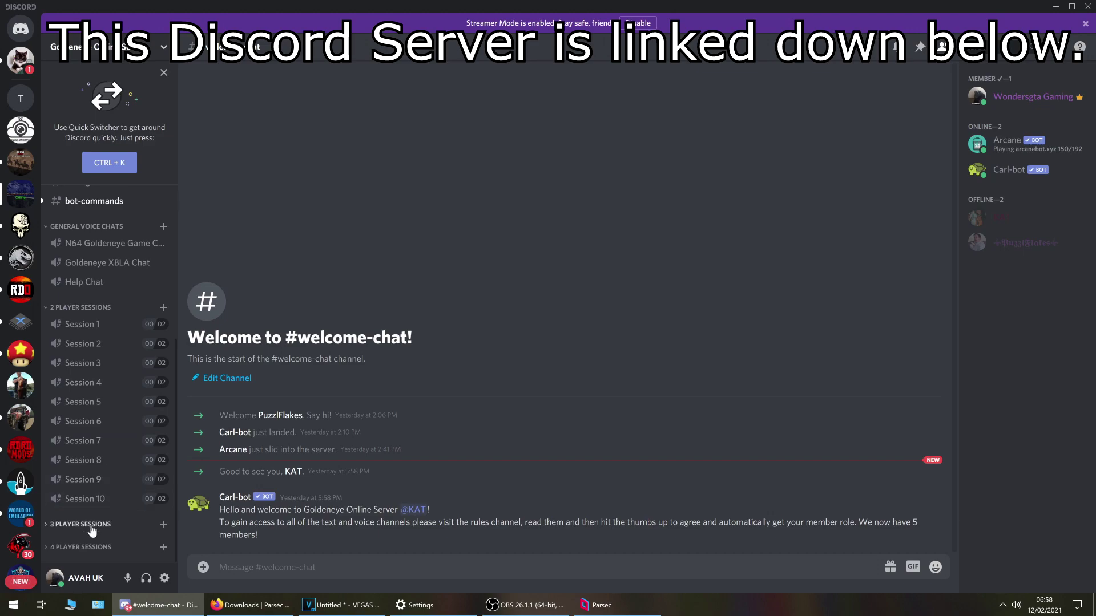
scroll(105, 481, down, 8)
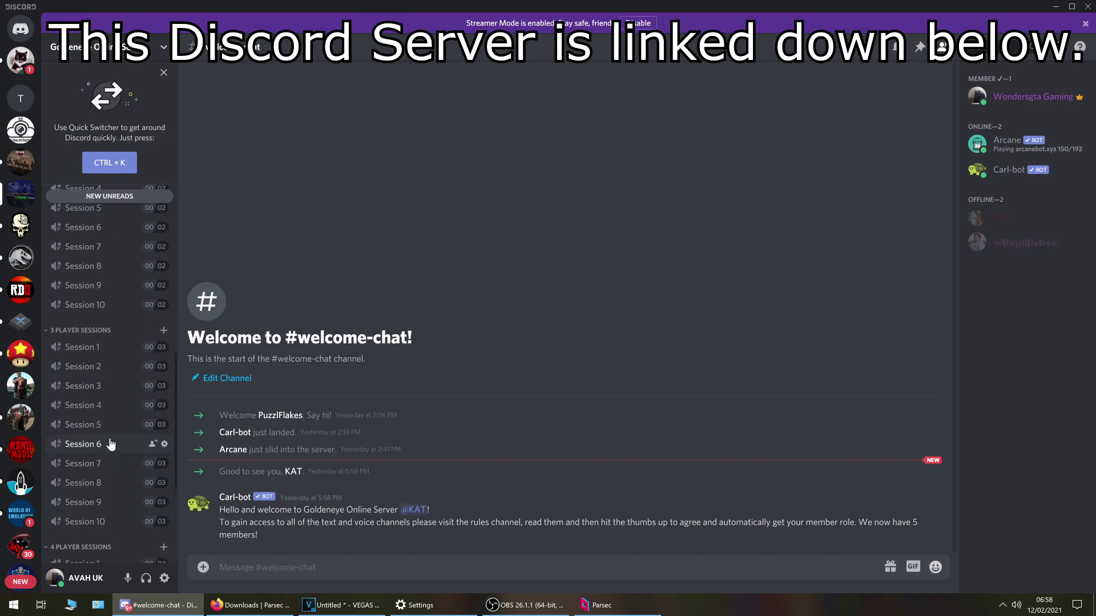
scroll(116, 471, up, 10)
scroll(115, 470, down, 2)
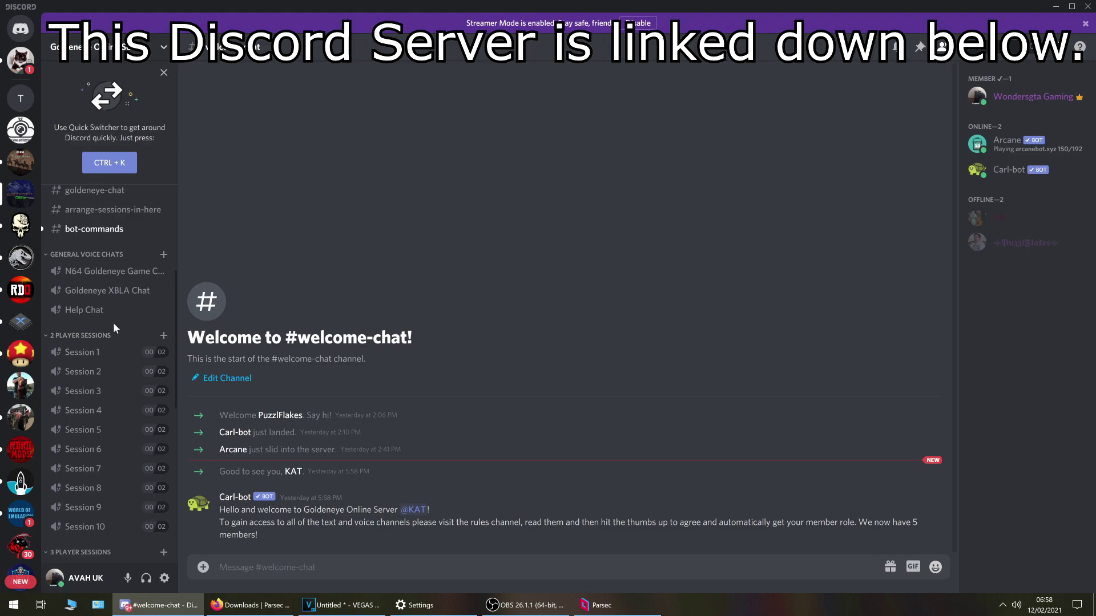
scroll(113, 323, up, 2)
scroll(113, 323, up, 2)
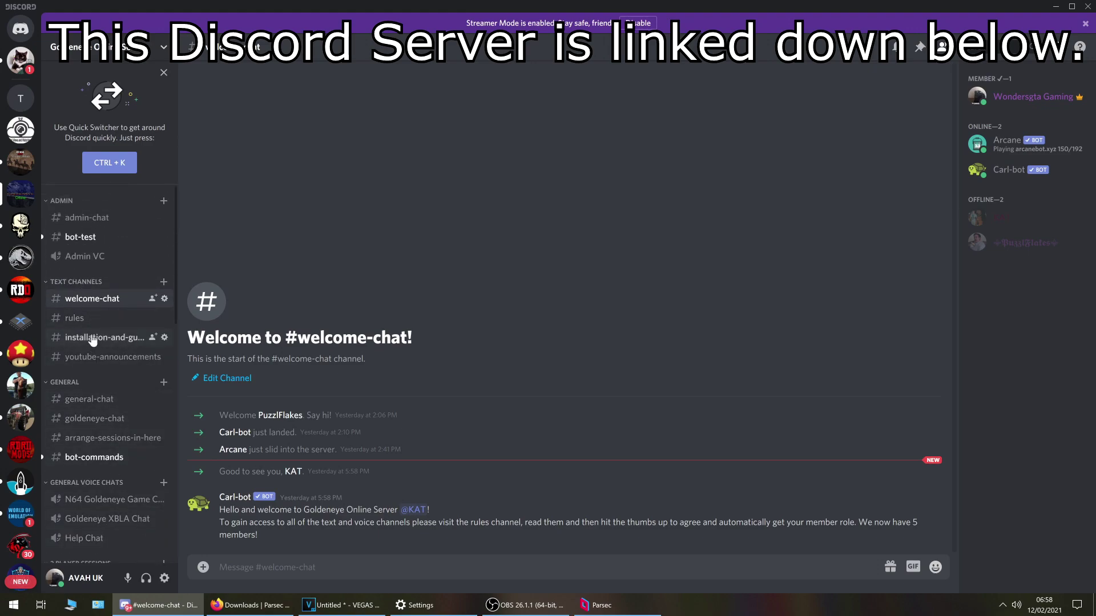
- Read the rules channel from the basic rules through the game guidelines to the agreement message
click(90, 317)
scroll(467, 227, up, 5)
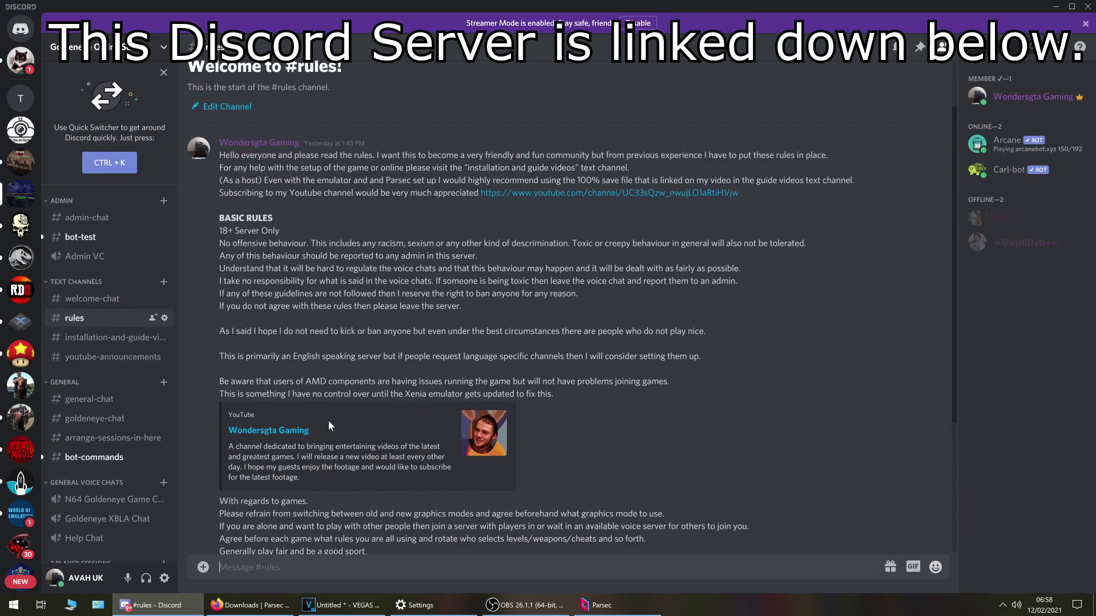
scroll(408, 401, down, 1)
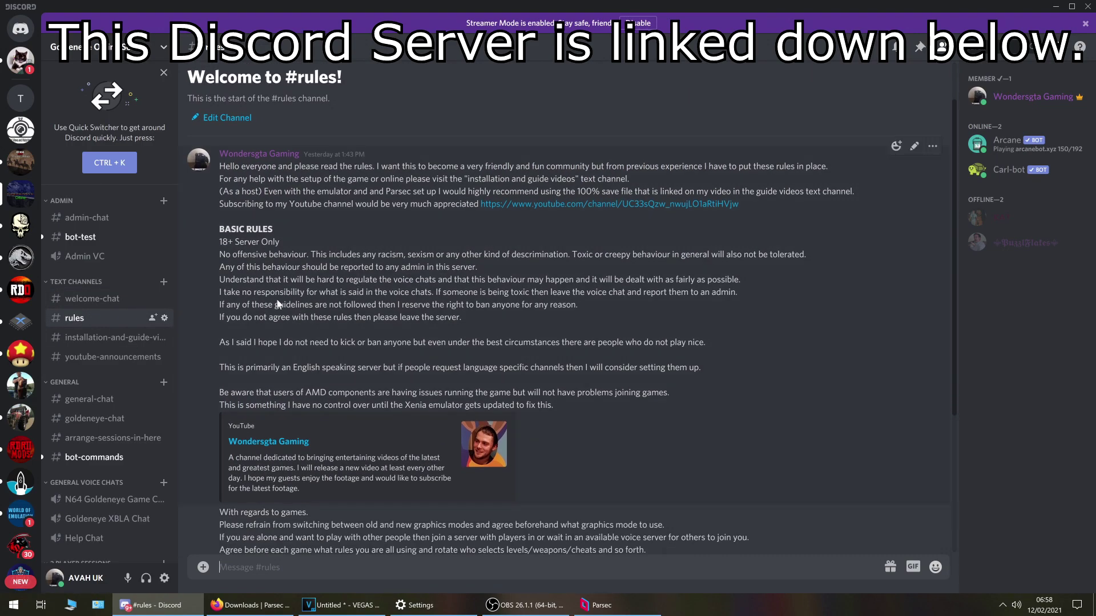
scroll(309, 306, down, 3)
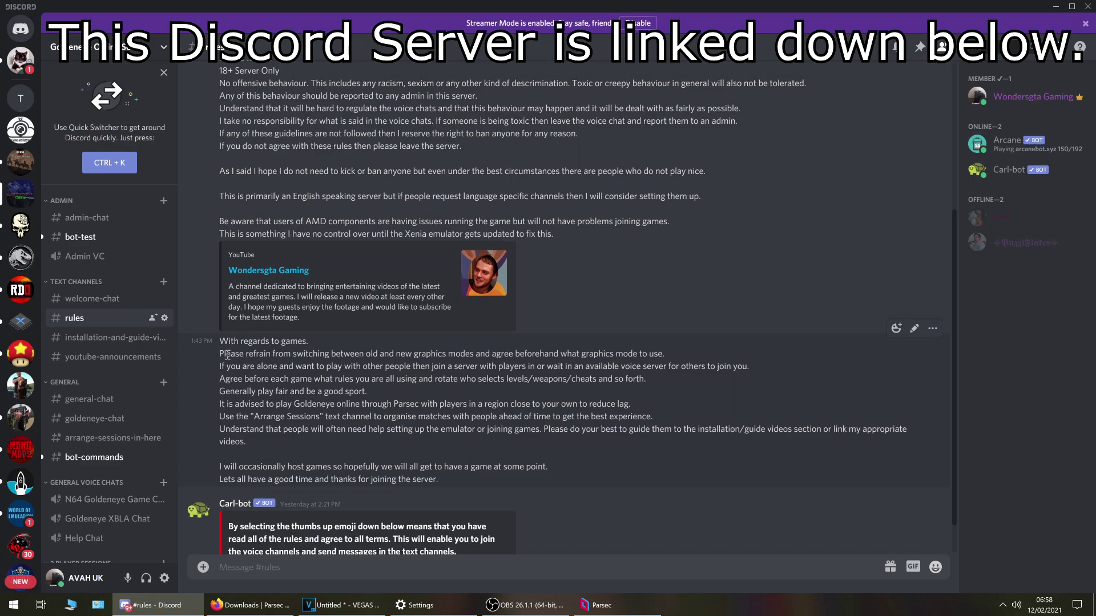
scroll(408, 447, down, 1)
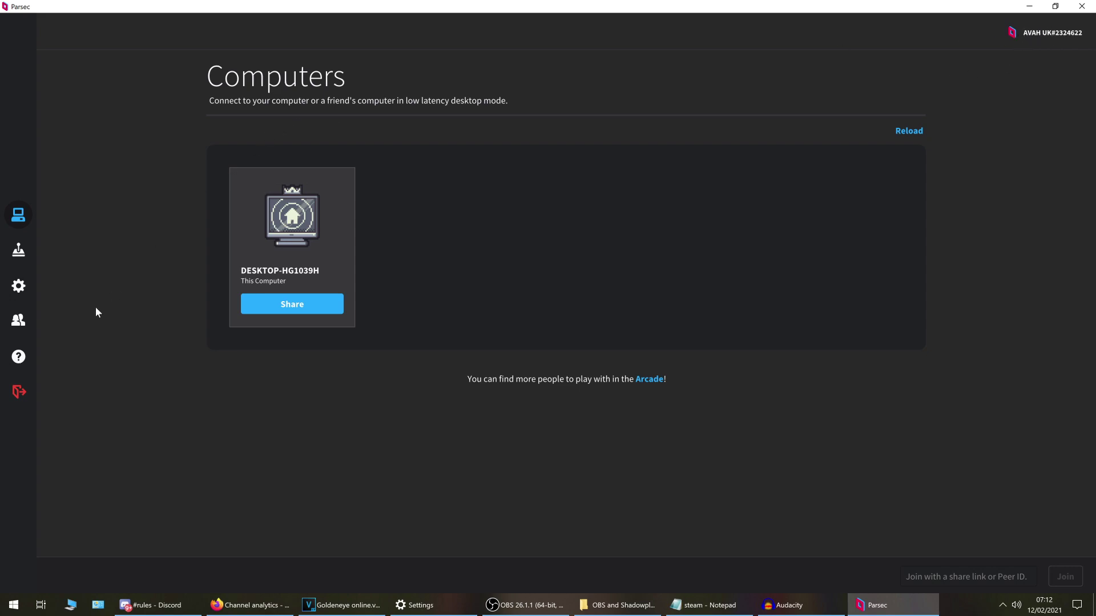
- In Parsec, view the form for adding a friend and the list of pending friend requests, closing each
click(26, 325)
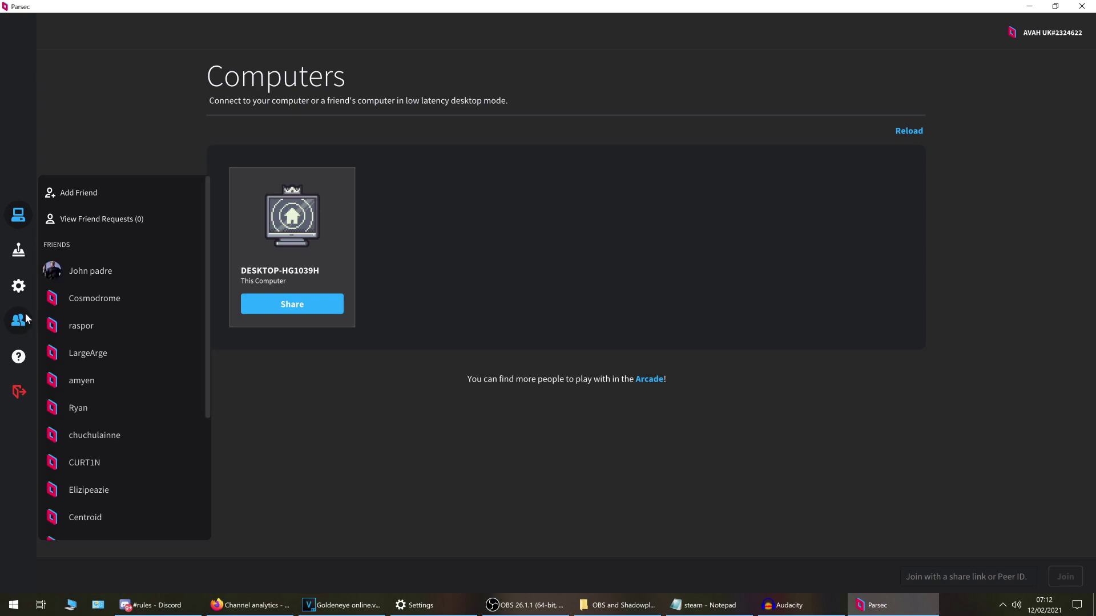
click(80, 194)
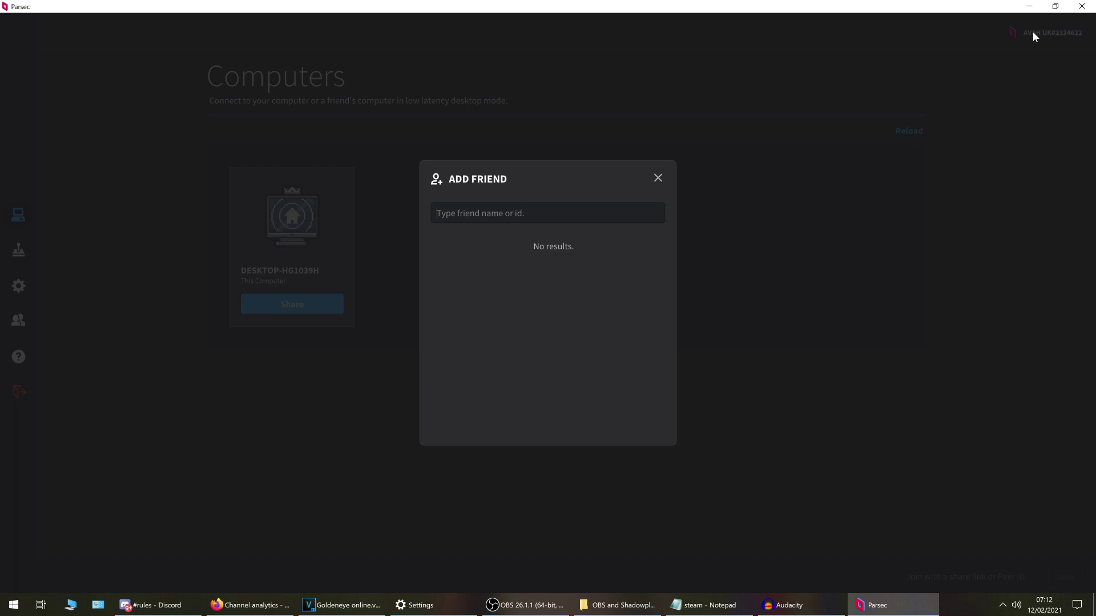
click(659, 178)
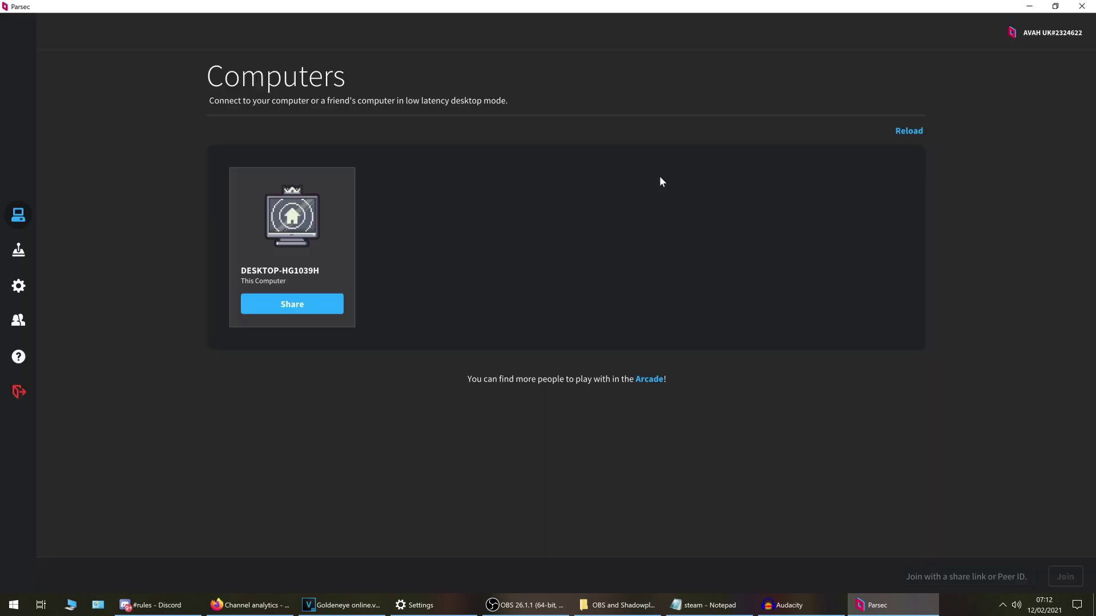
click(23, 322)
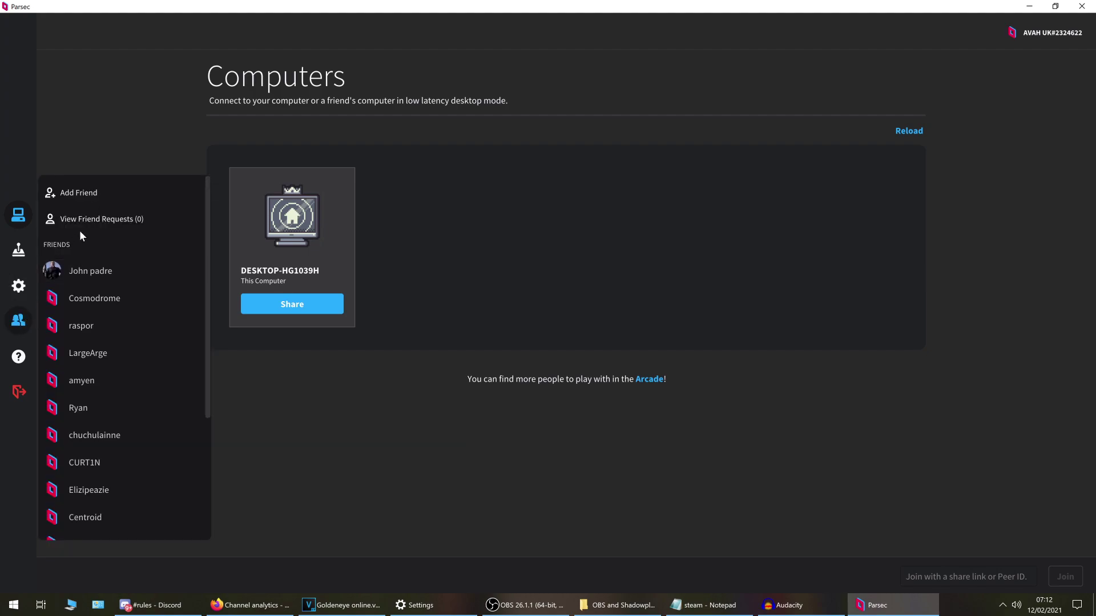
click(109, 220)
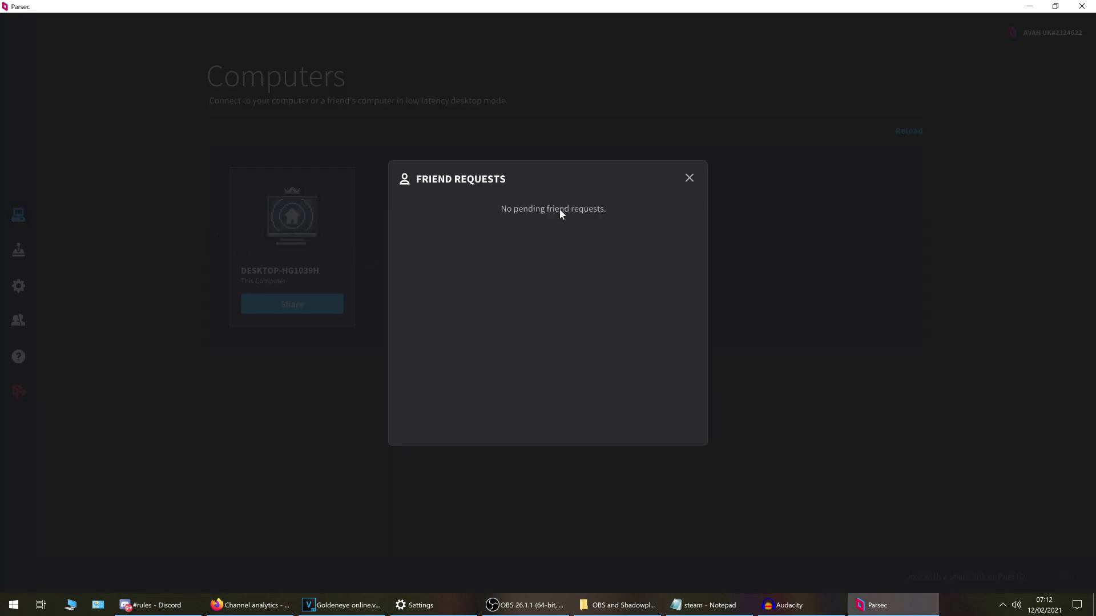
click(689, 178)
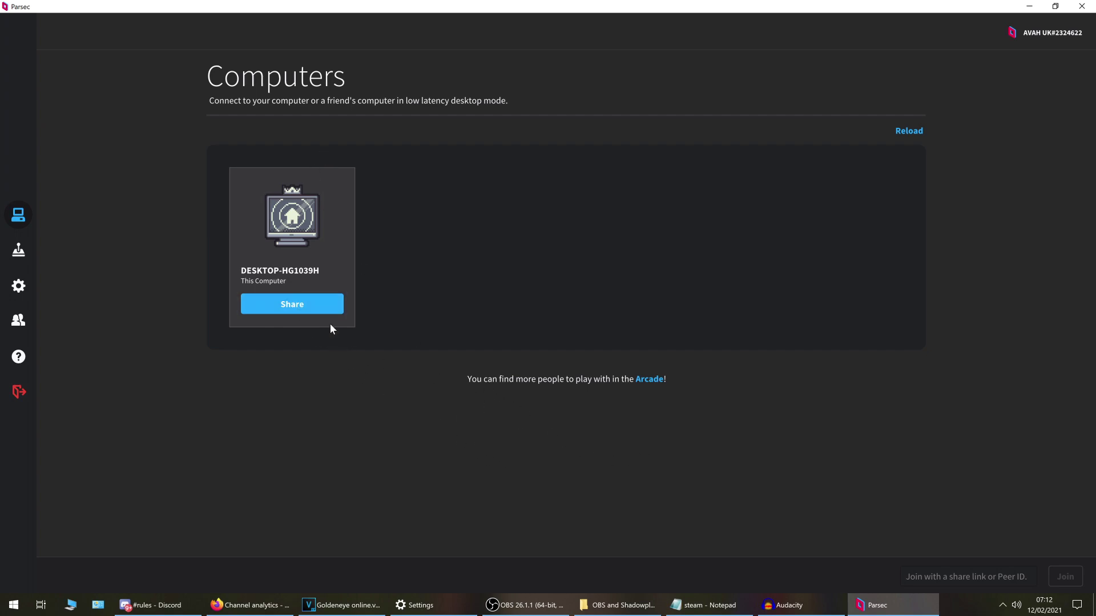
- Generate a Parsec share link for this computer and post it in the general-chat channel of the Discord server
click(314, 309)
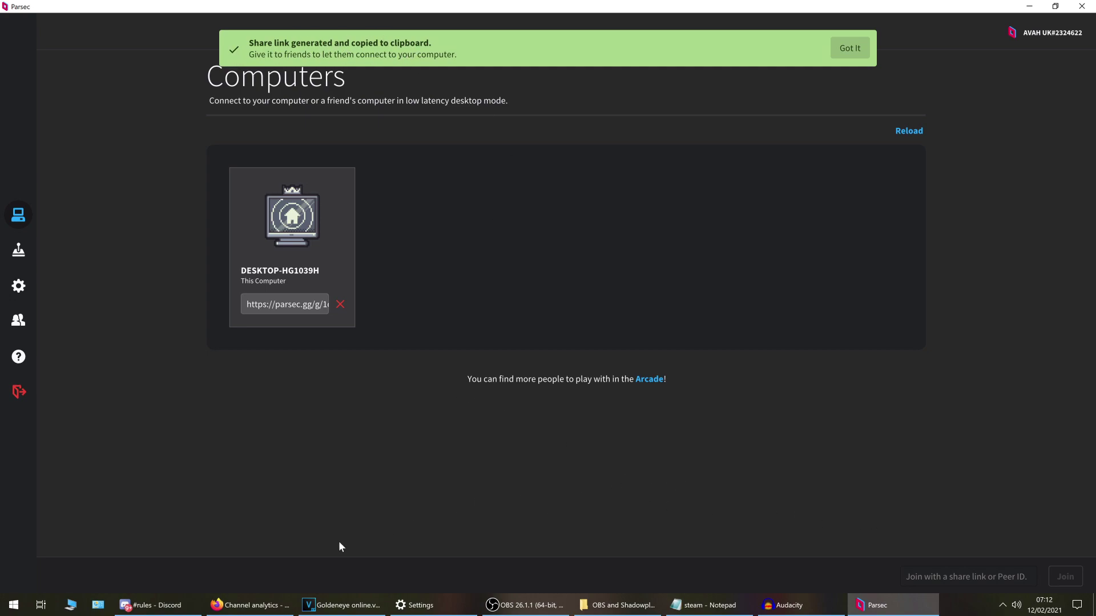
click(168, 611)
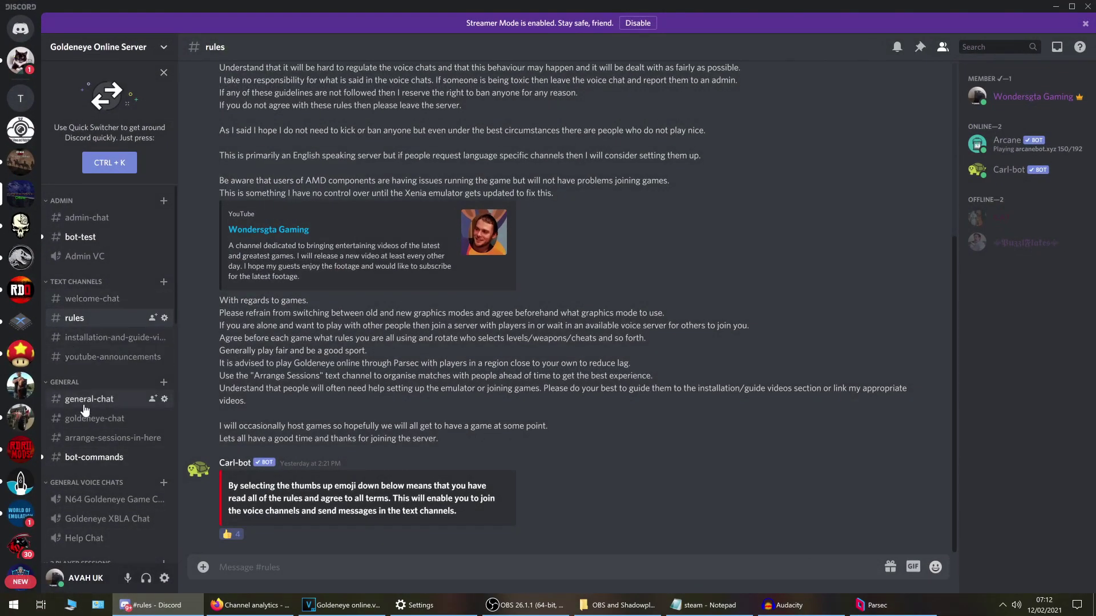
click(84, 403)
right_click(241, 568)
click(257, 556)
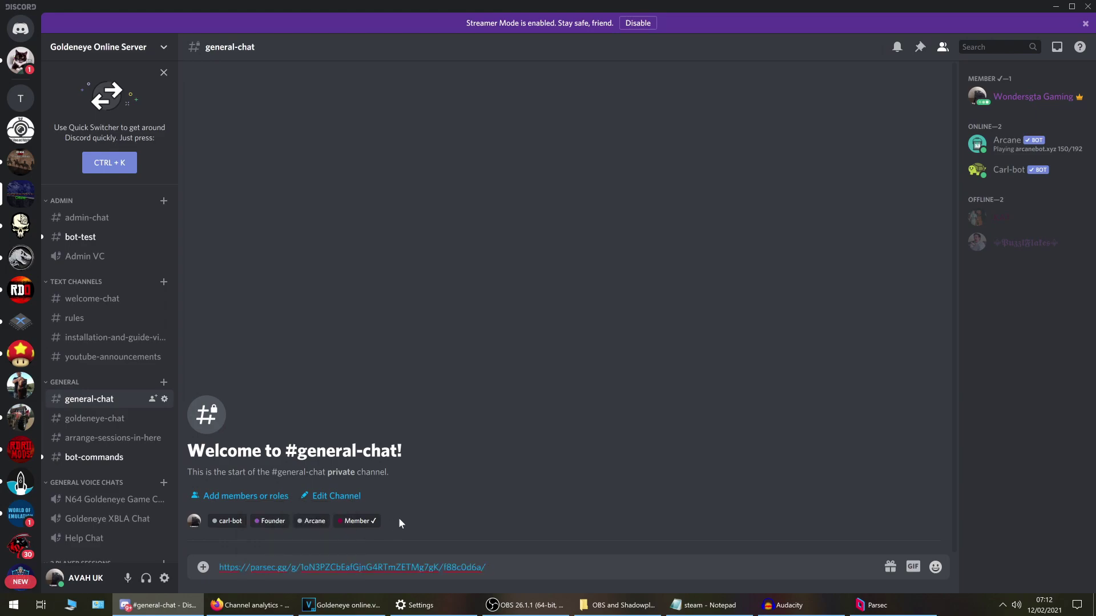
key(Return)
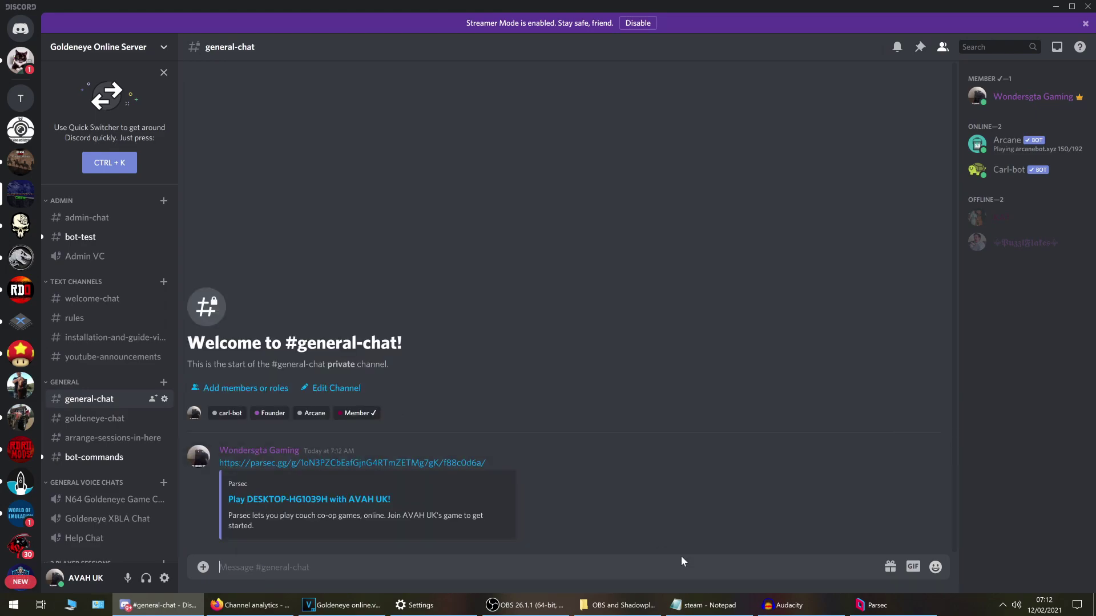
- Switch back to Parsec, review the host settings and set the host resolution to 1920x1080
click(873, 605)
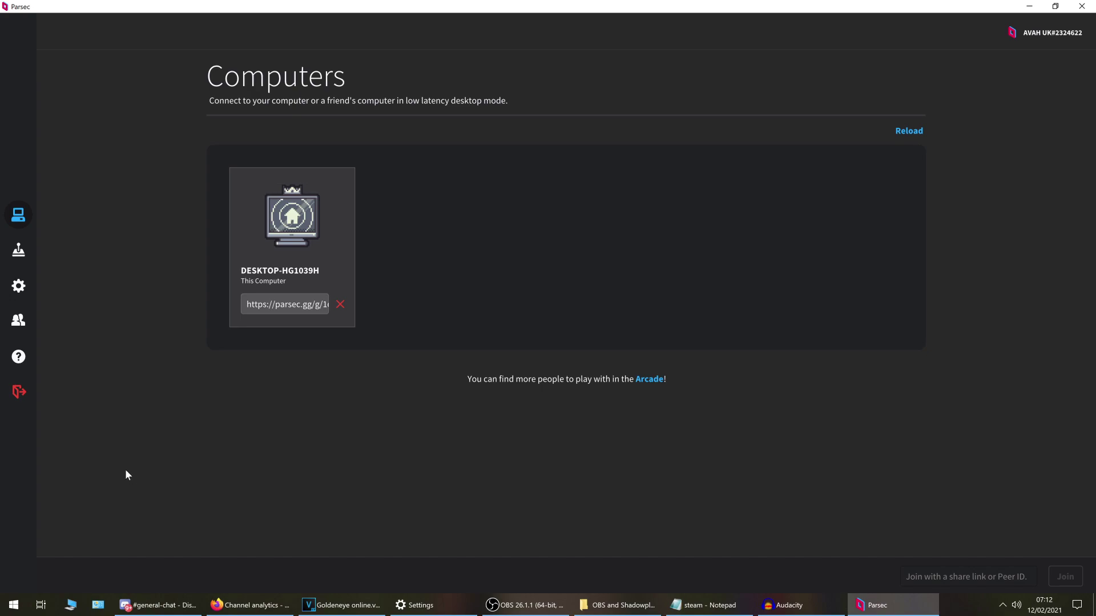
click(19, 287)
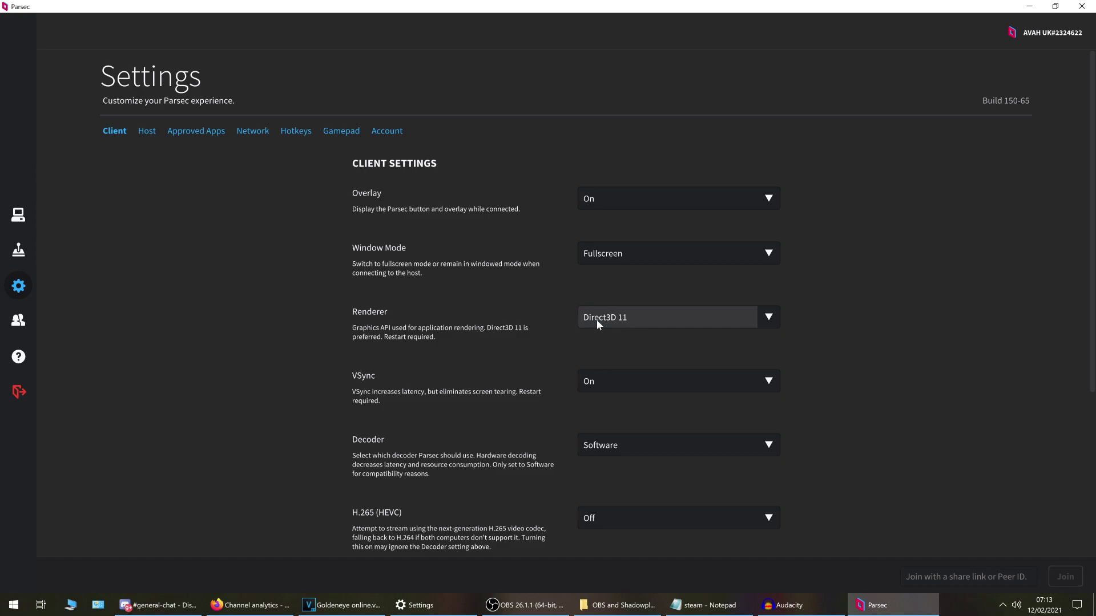
click(148, 131)
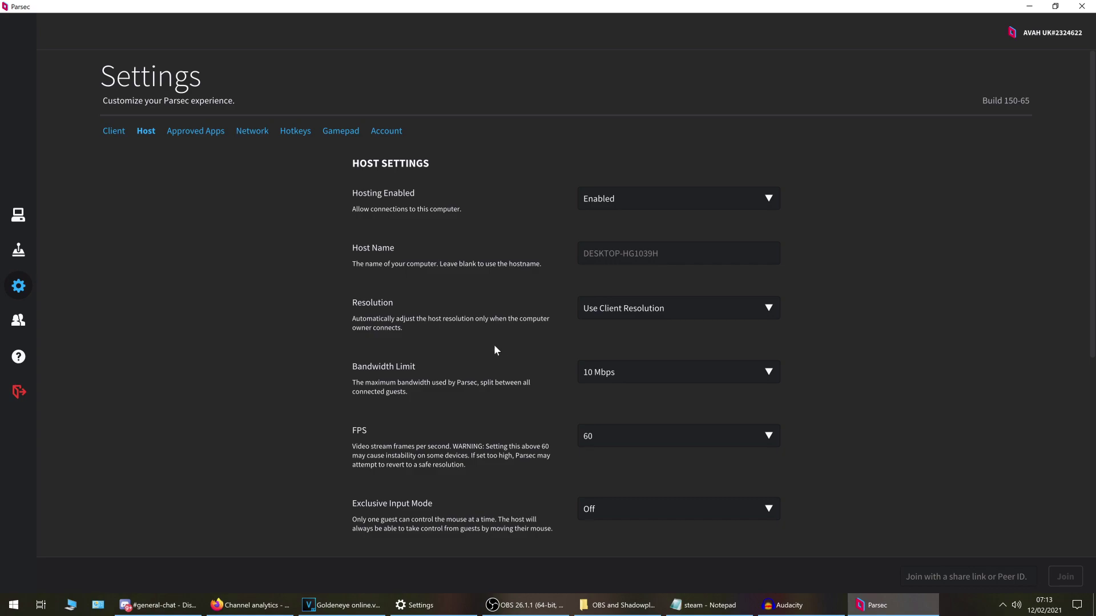
scroll(495, 350, down, 1)
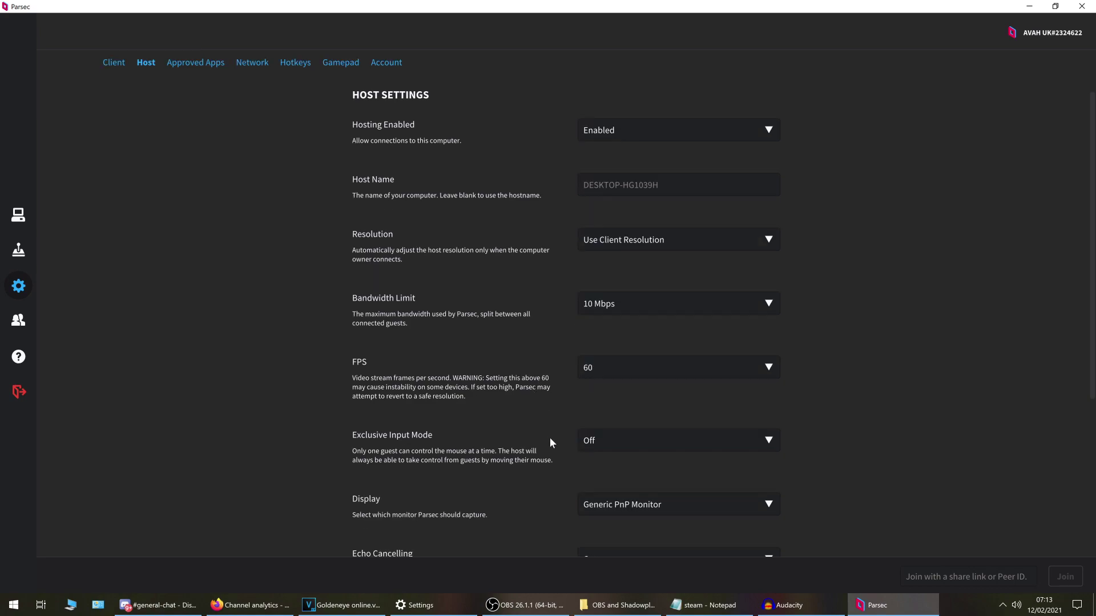
scroll(552, 434, down, 1)
scroll(531, 421, down, 2)
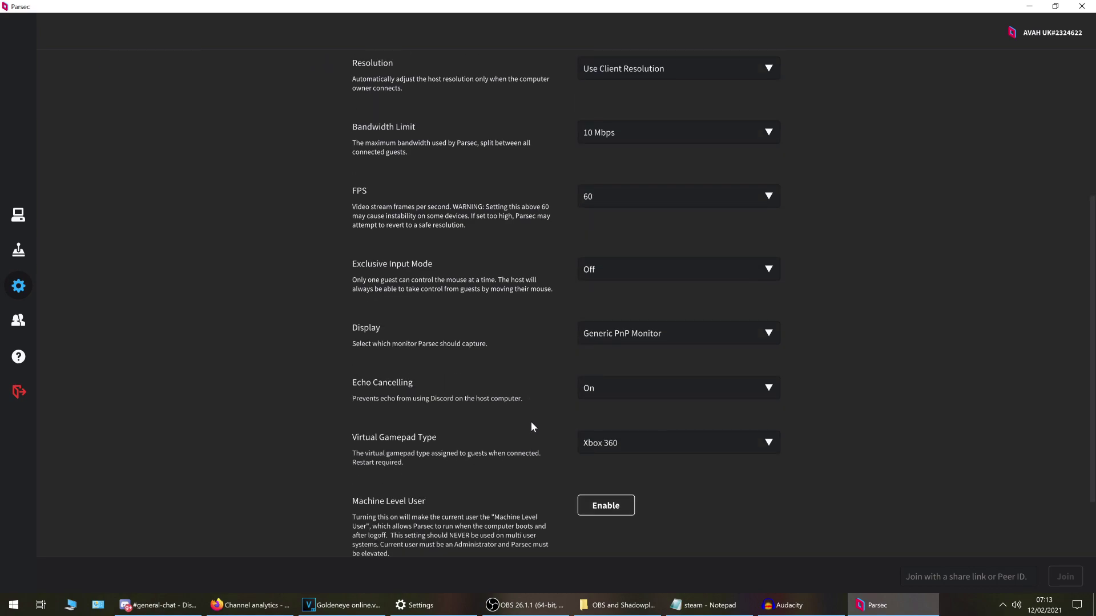
scroll(531, 425, up, 4)
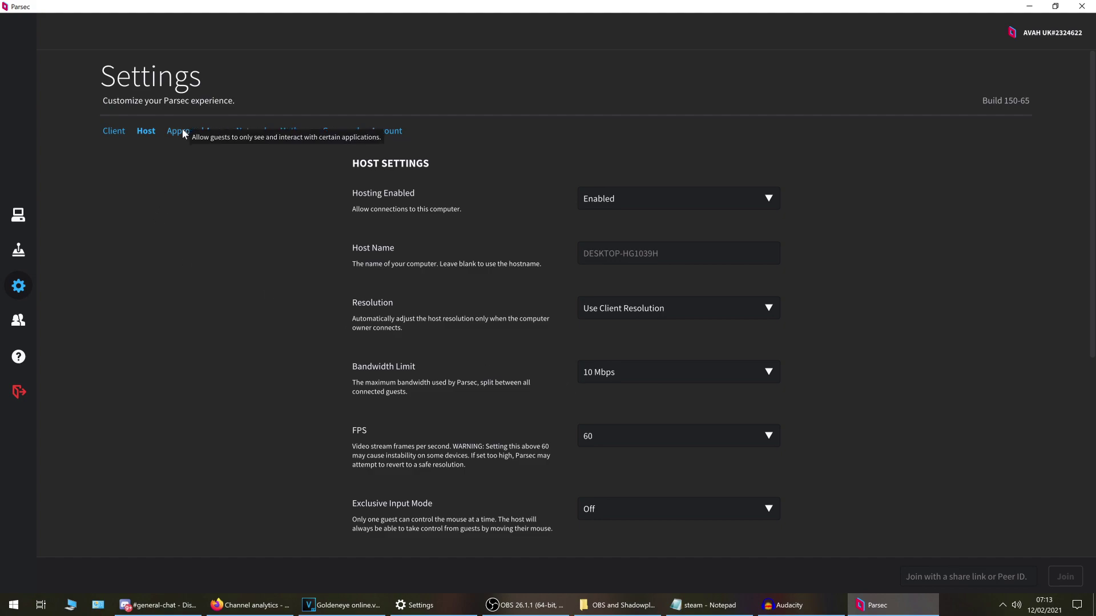
click(665, 313)
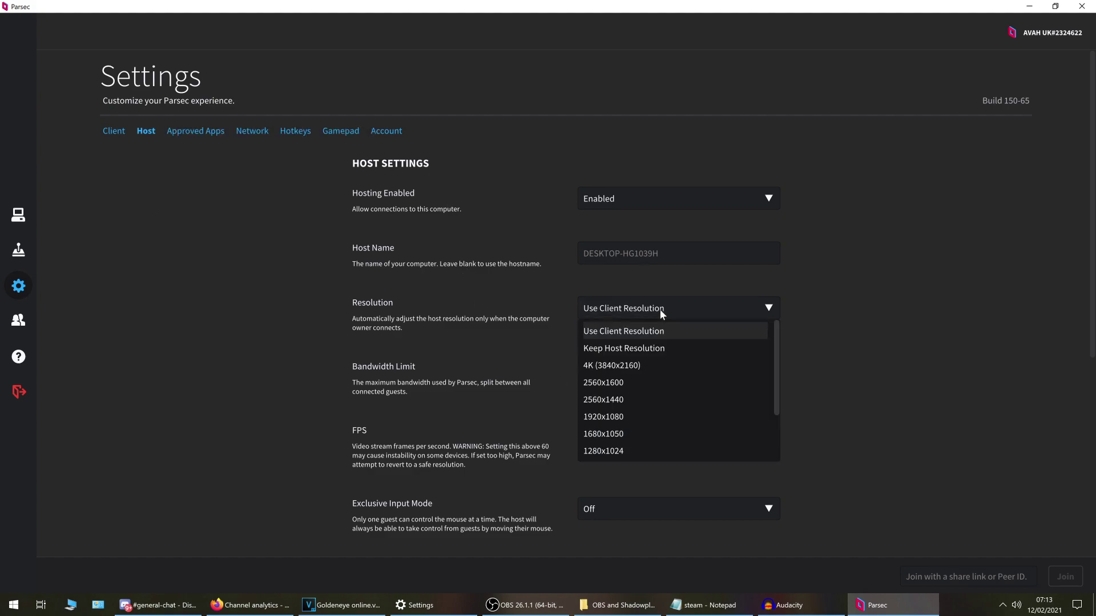
click(623, 419)
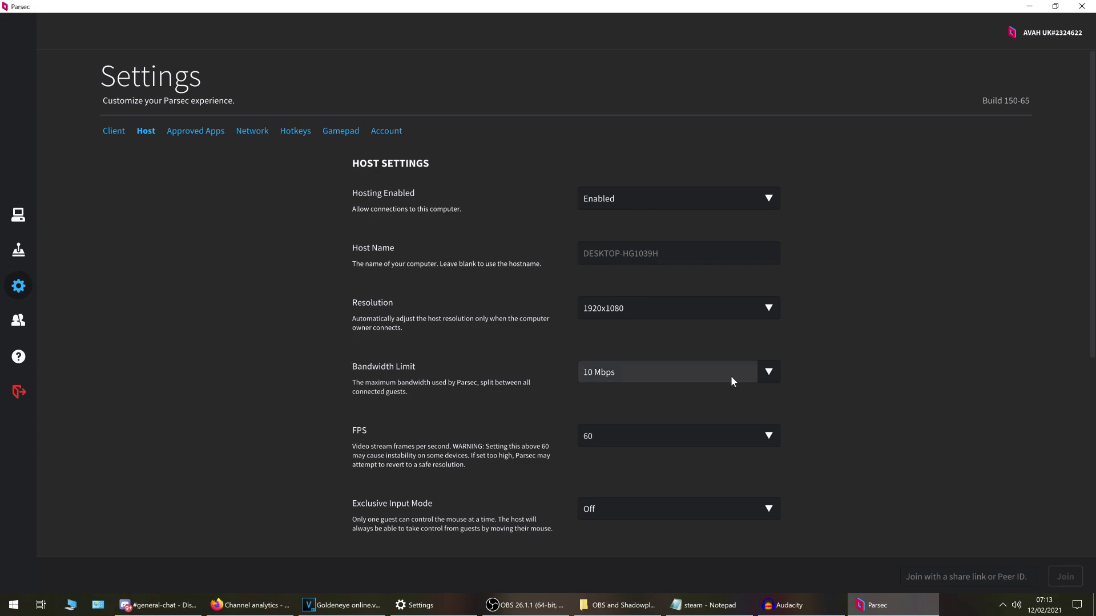
- Set the host bandwidth limit to 20 Mbps
click(715, 374)
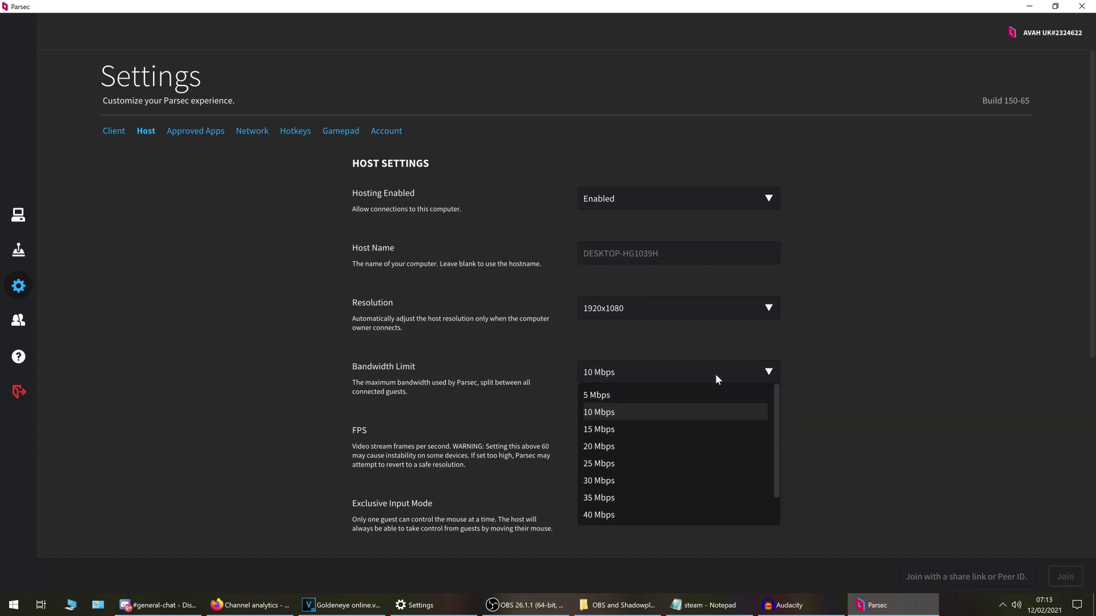
click(618, 446)
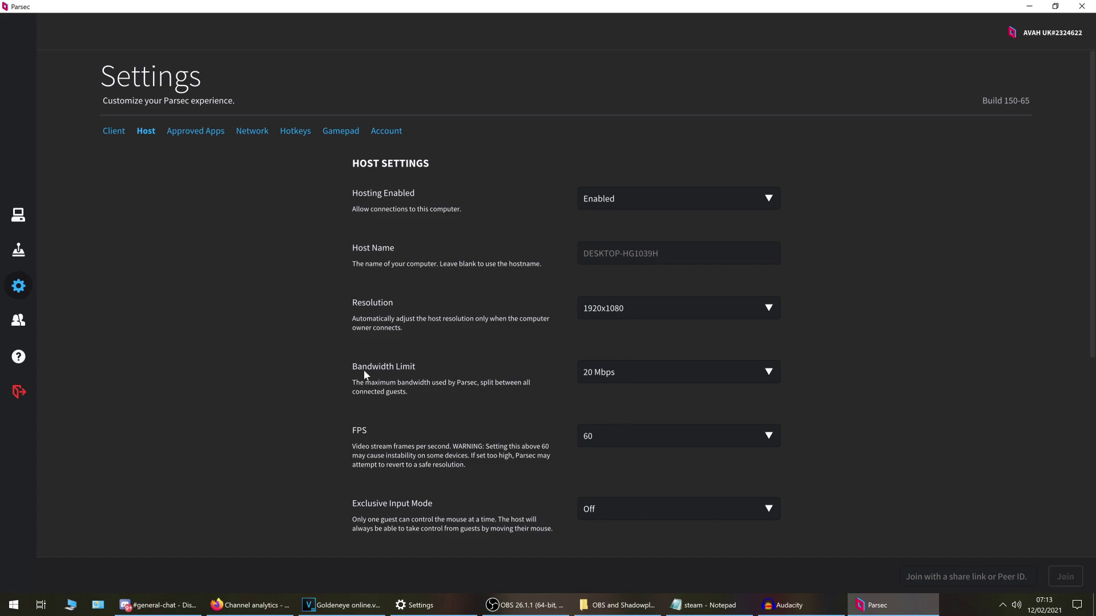
scroll(631, 348, down, 1)
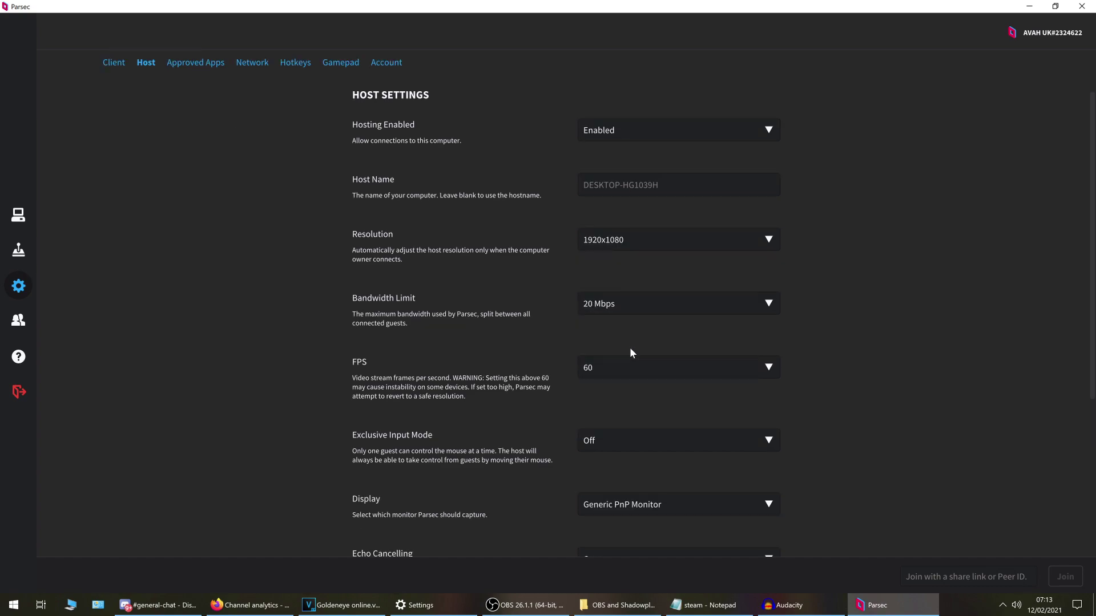
scroll(630, 353, up, 1)
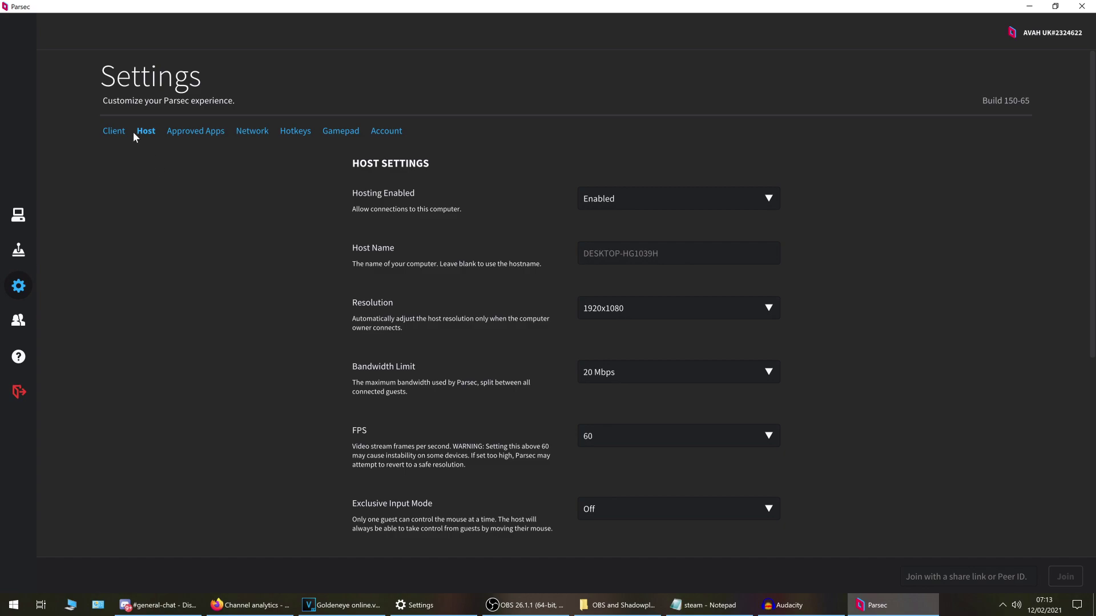
- Review Parsec's client settings, including the renderer, VSync and decoder options, and return to the list of computers
click(116, 132)
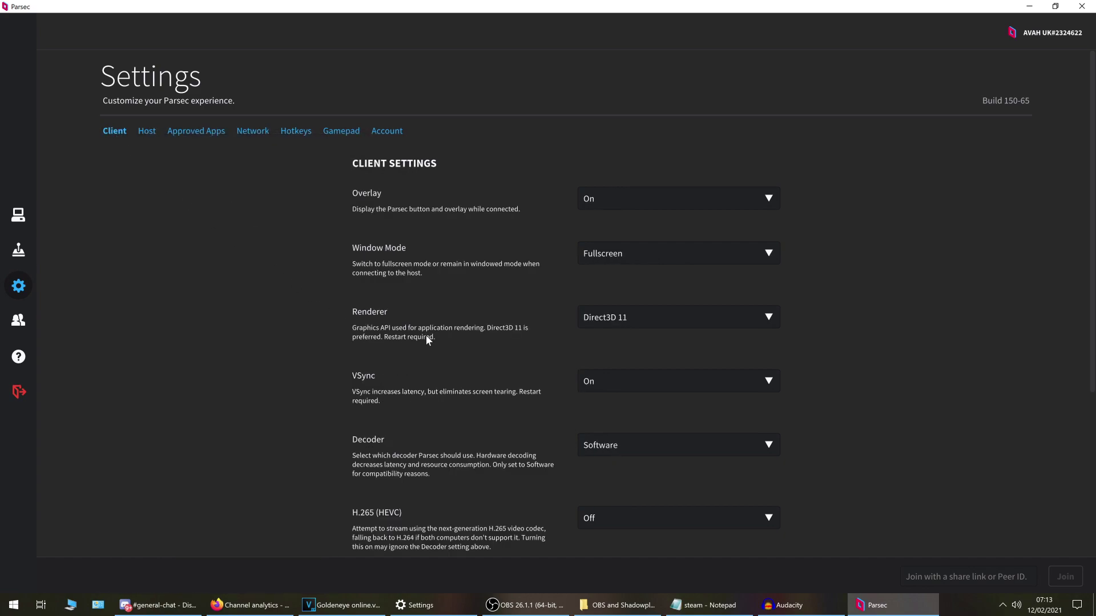
scroll(516, 354, down, 2)
scroll(517, 357, up, 2)
click(17, 216)
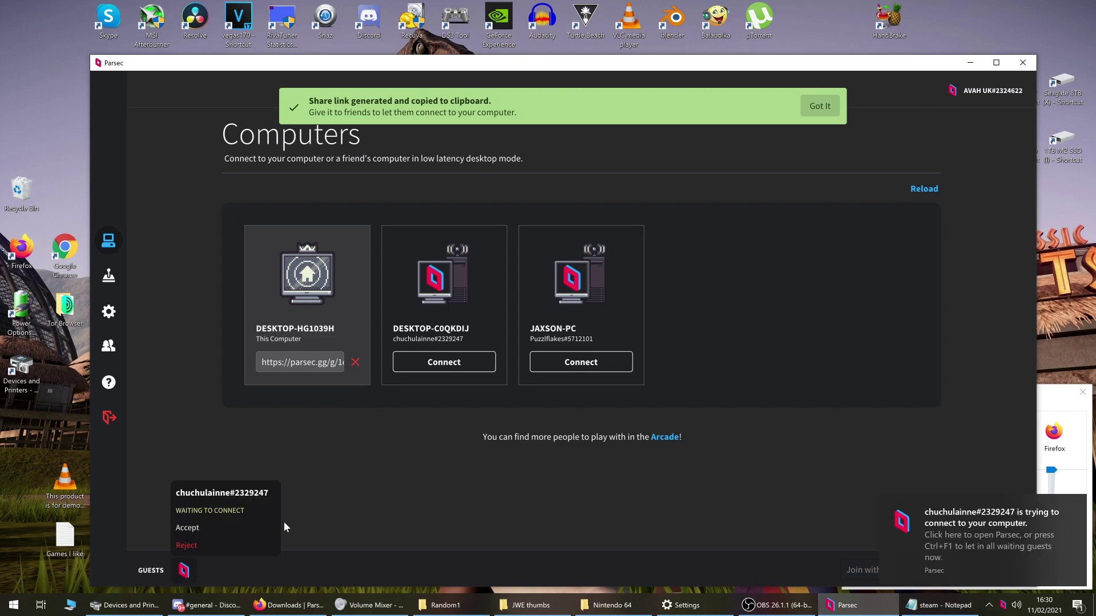
- Accept the guest waiting to connect and check the connected controllers in Devices and Printers, minimizing that window when done
click(207, 528)
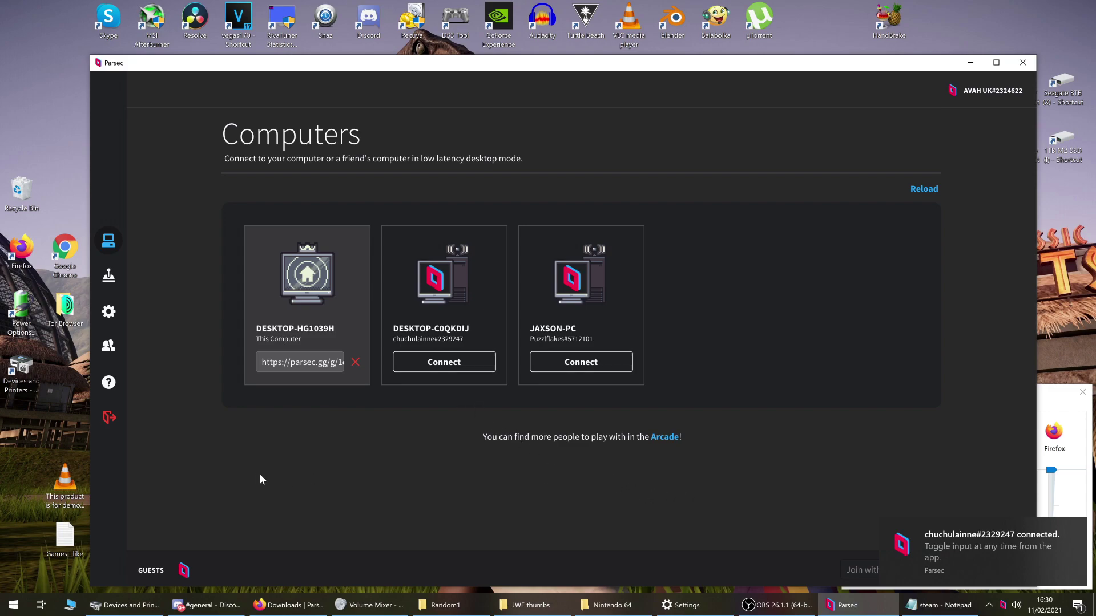
mouse_move(110, 611)
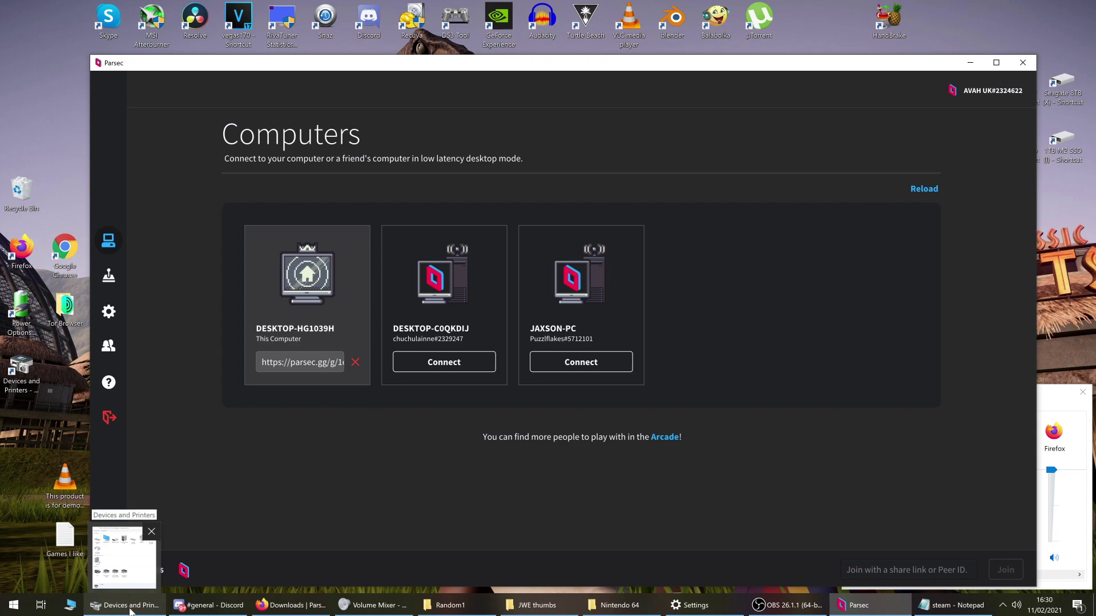
click(131, 610)
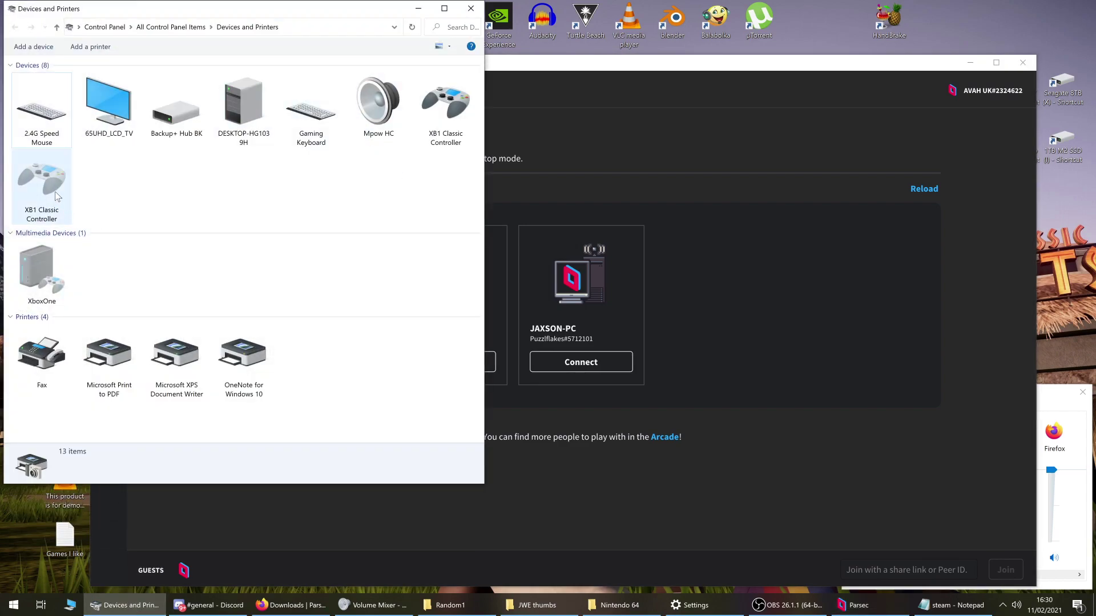
click(420, 9)
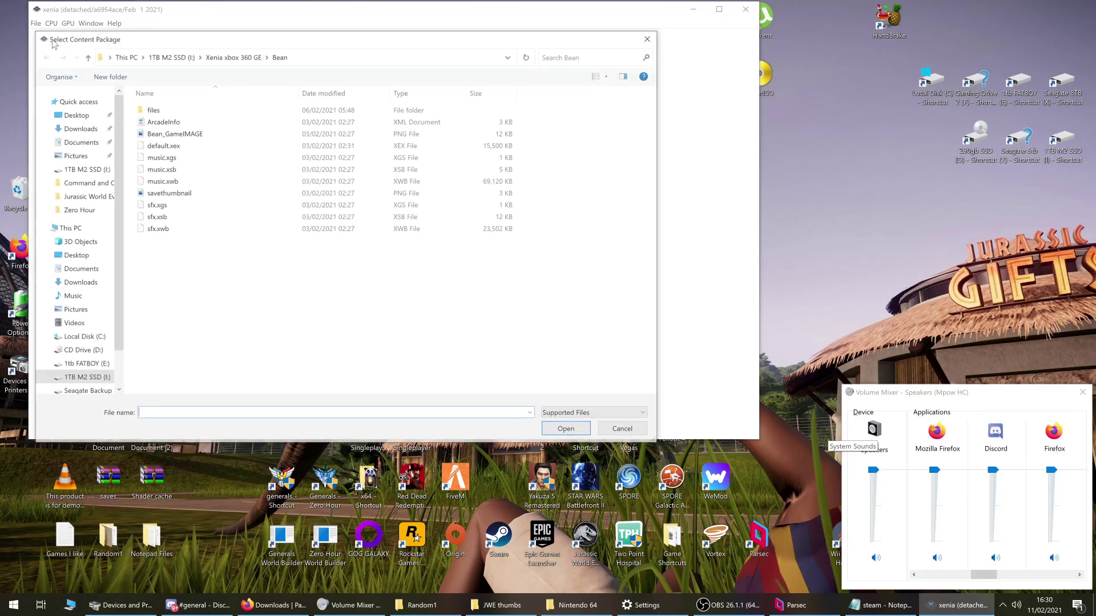
- Load default.xex from the Bean folder in Xenia and maximize the emulator window to use the game's multiplayer setup
double_click(165, 145)
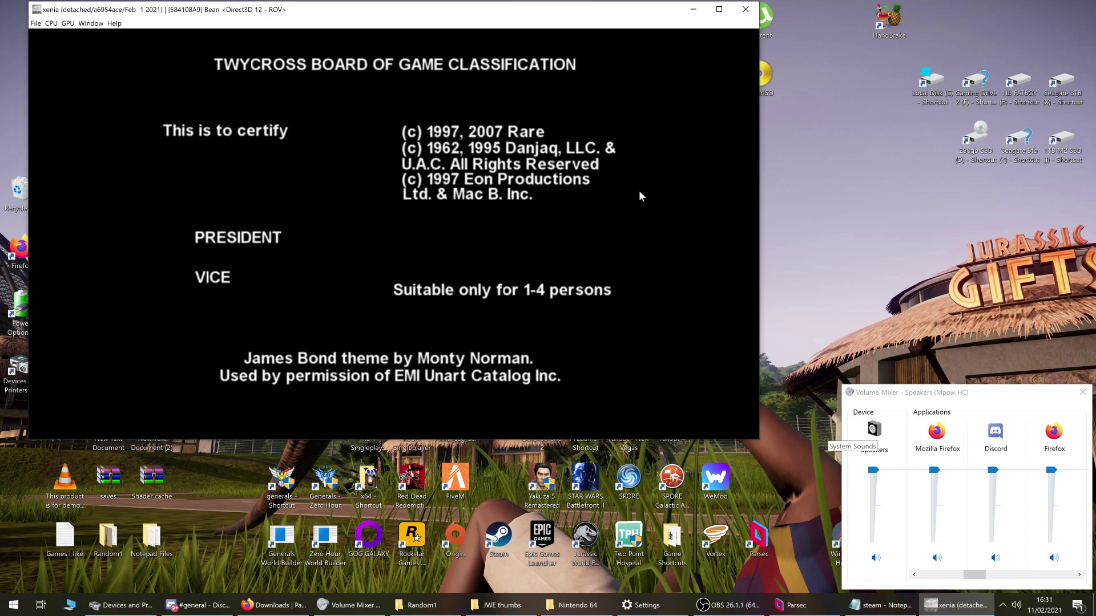
click(720, 10)
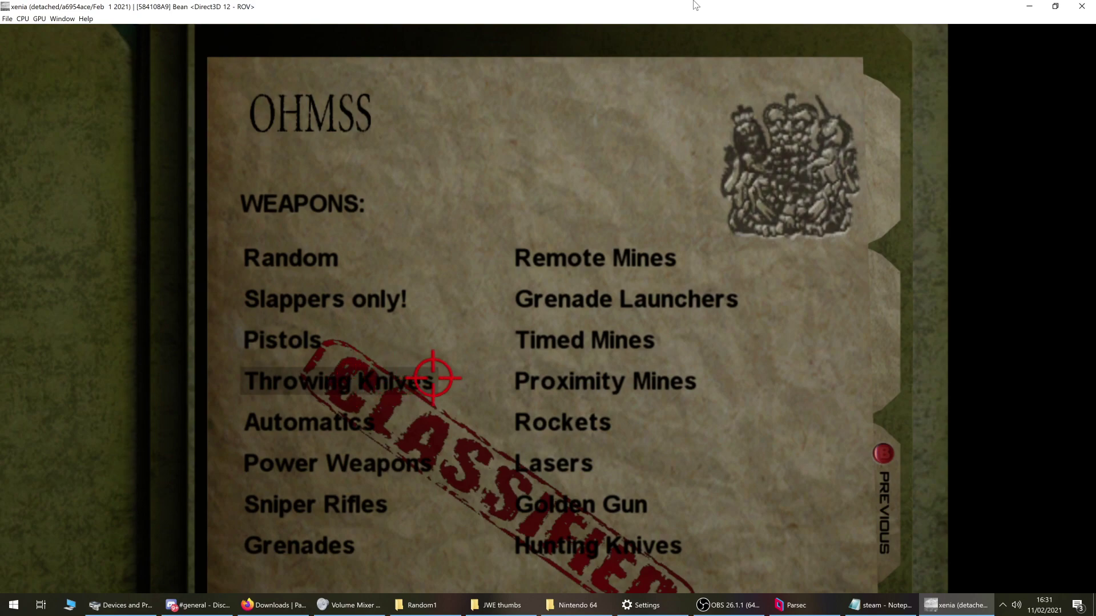
key(Return)
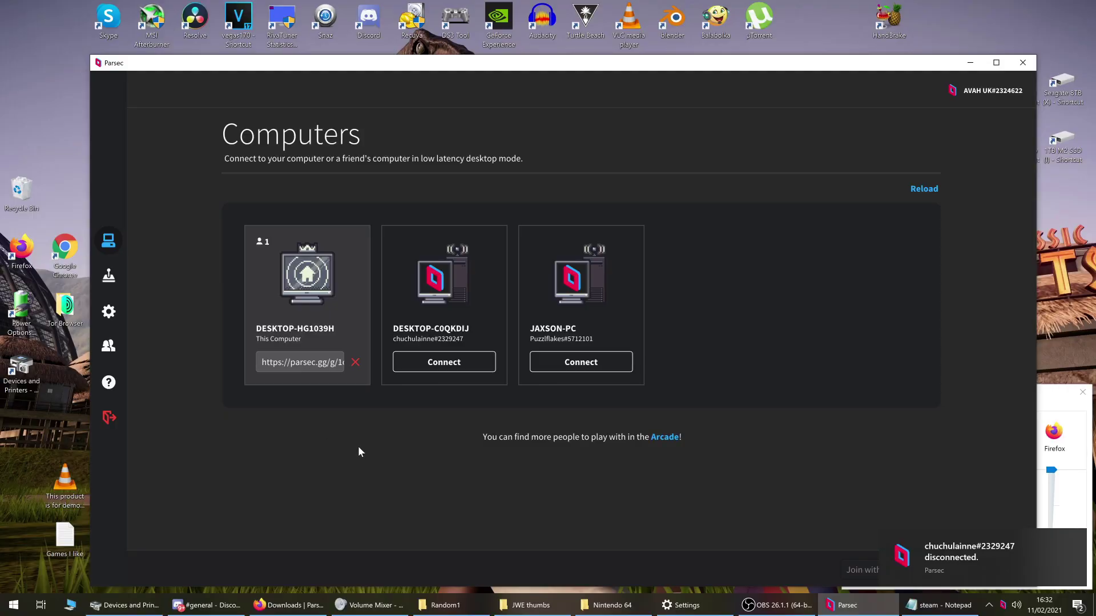
- Connect to the friend's computer DESKTOP-C0QKDIJ through Parsec and search for the Xenia folder on it
click(443, 366)
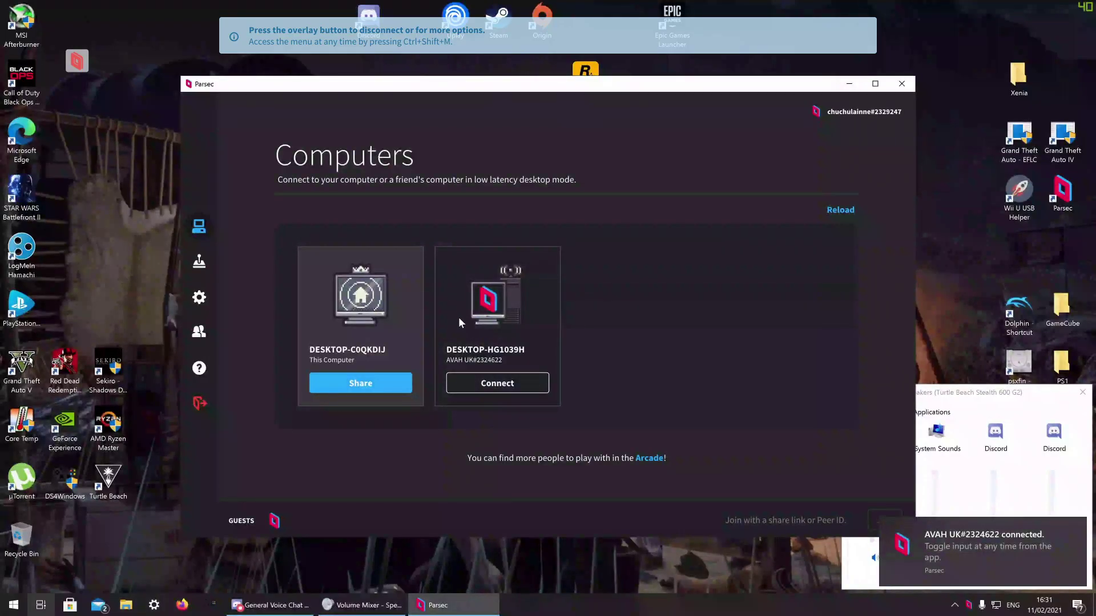
key(super)
text(x)
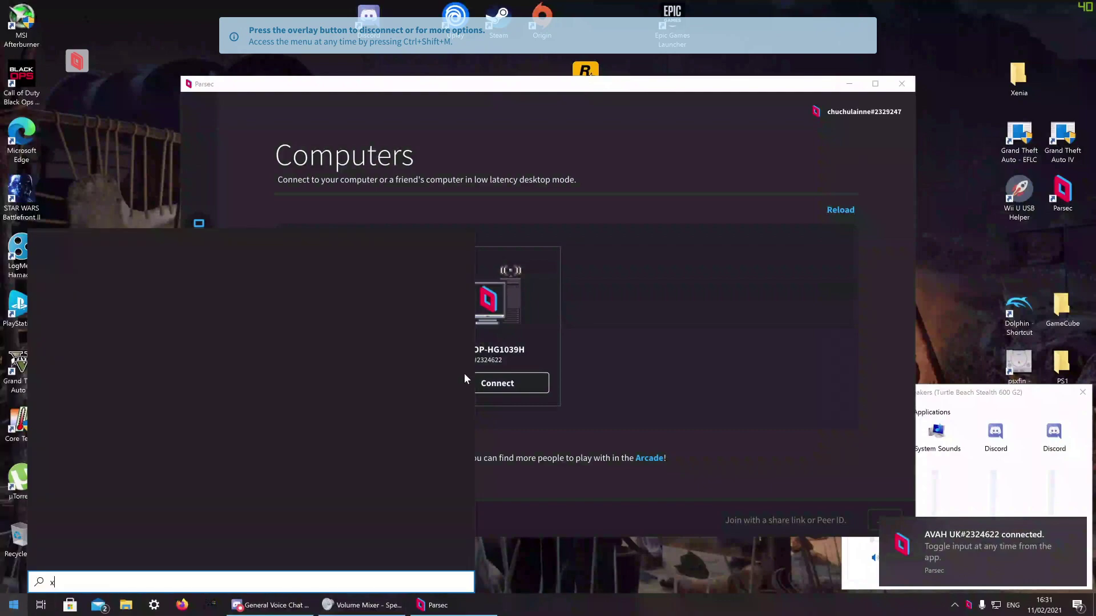
text(e)
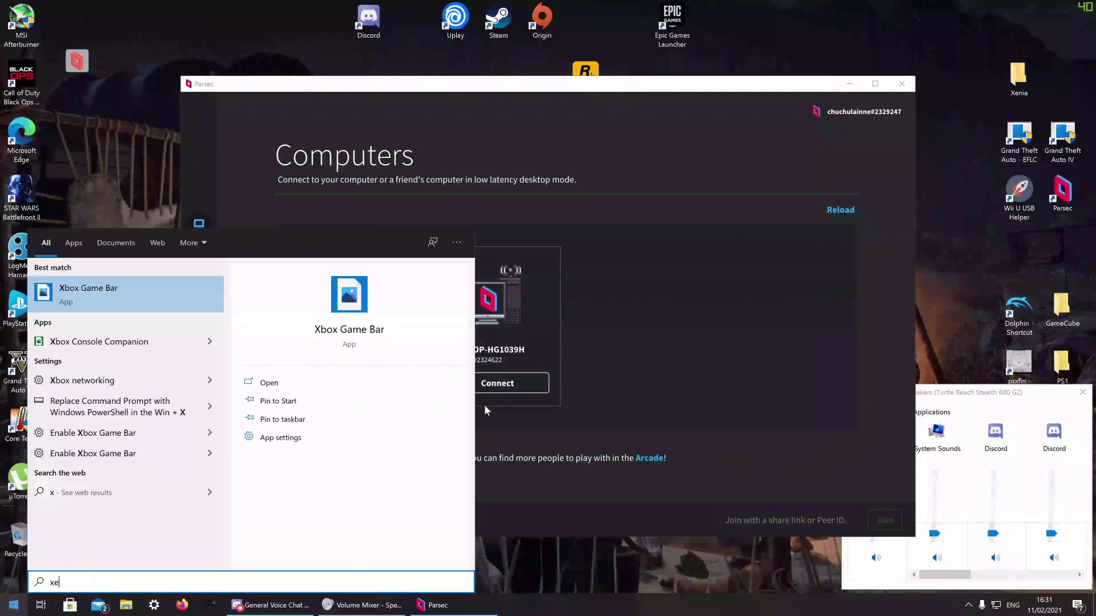
key(Return)
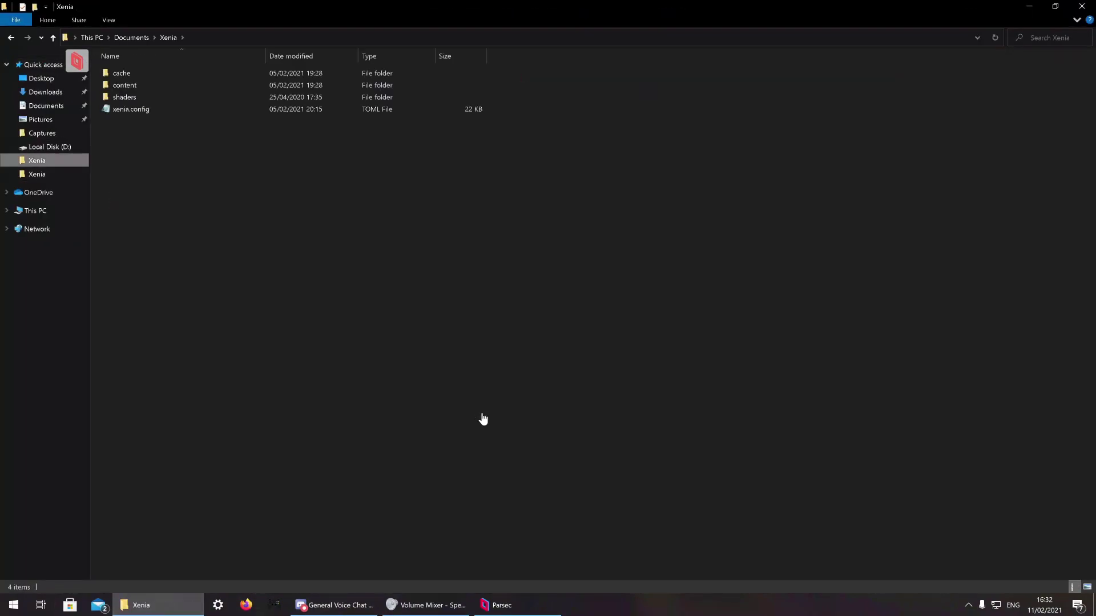
- Launch the xenia application from the Xenia folder on the remote computer's desktop
key(x)
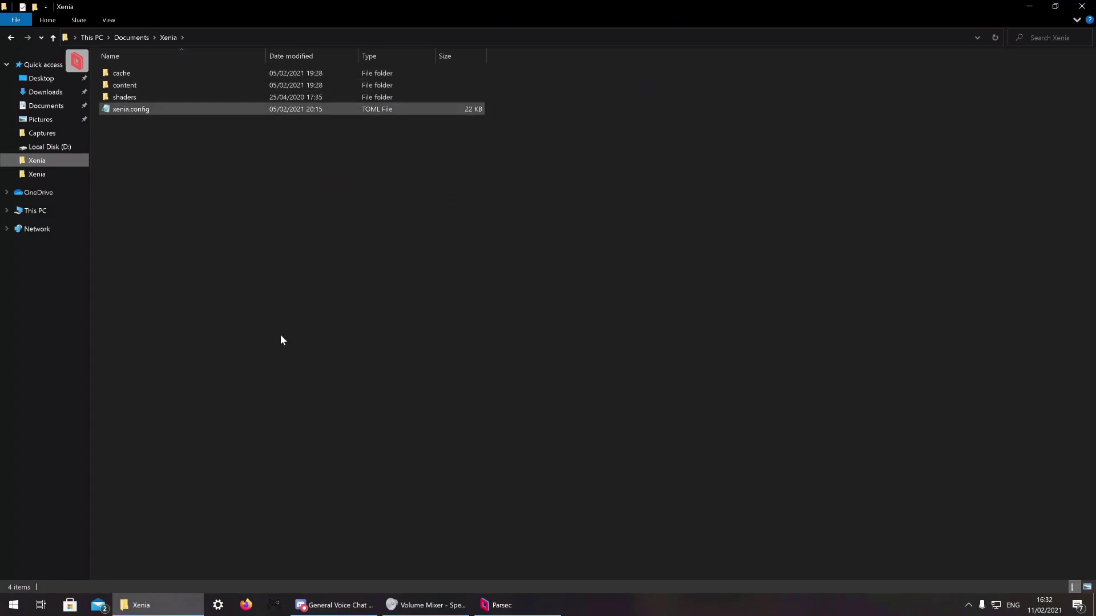
click(37, 174)
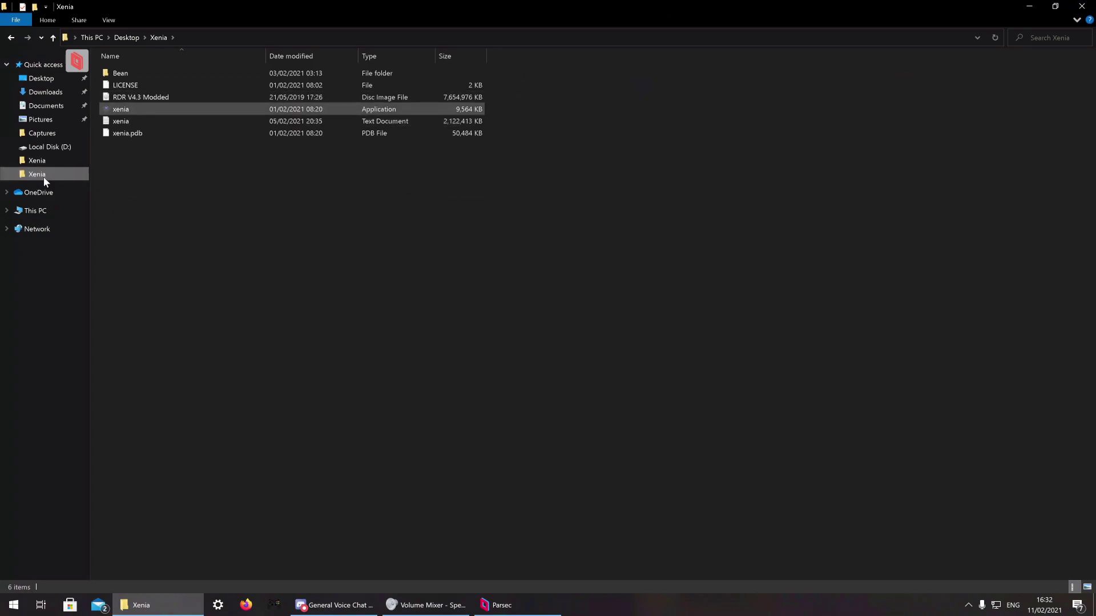
double_click(120, 109)
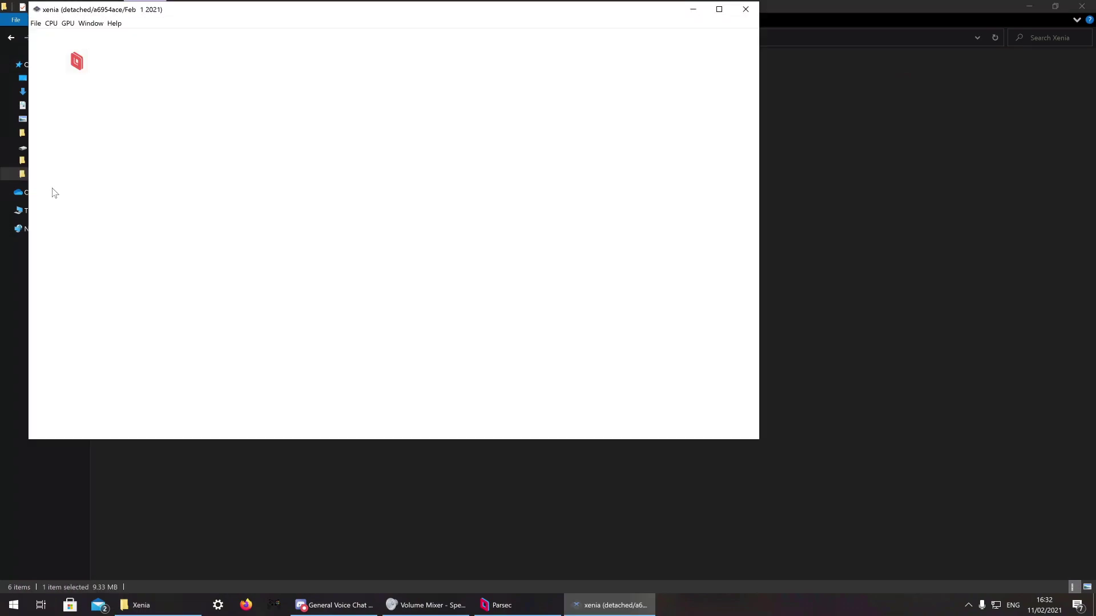
- Load default.xex from the Bean folder in the remote computer's Xenia emulator
key(alt+f)
key(Down)
key(Down)
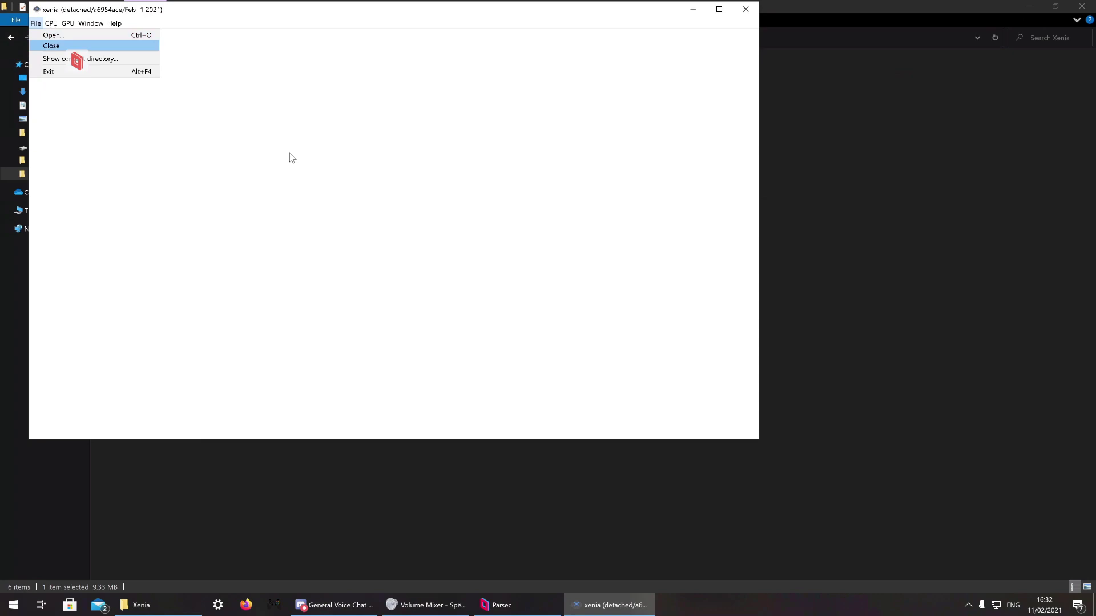
key(Up)
key(Return)
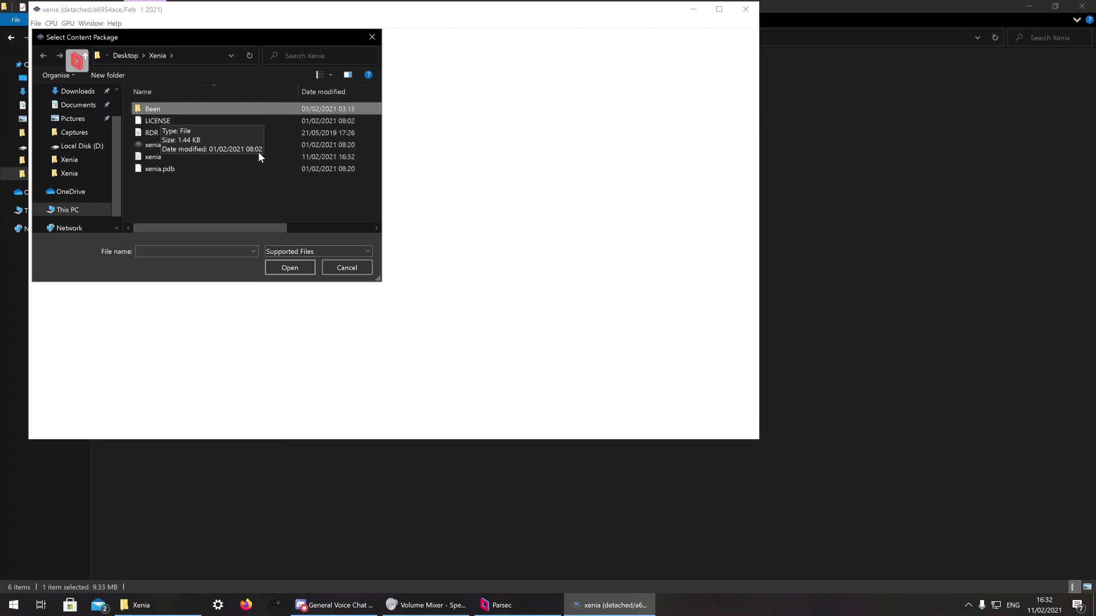
double_click(165, 113)
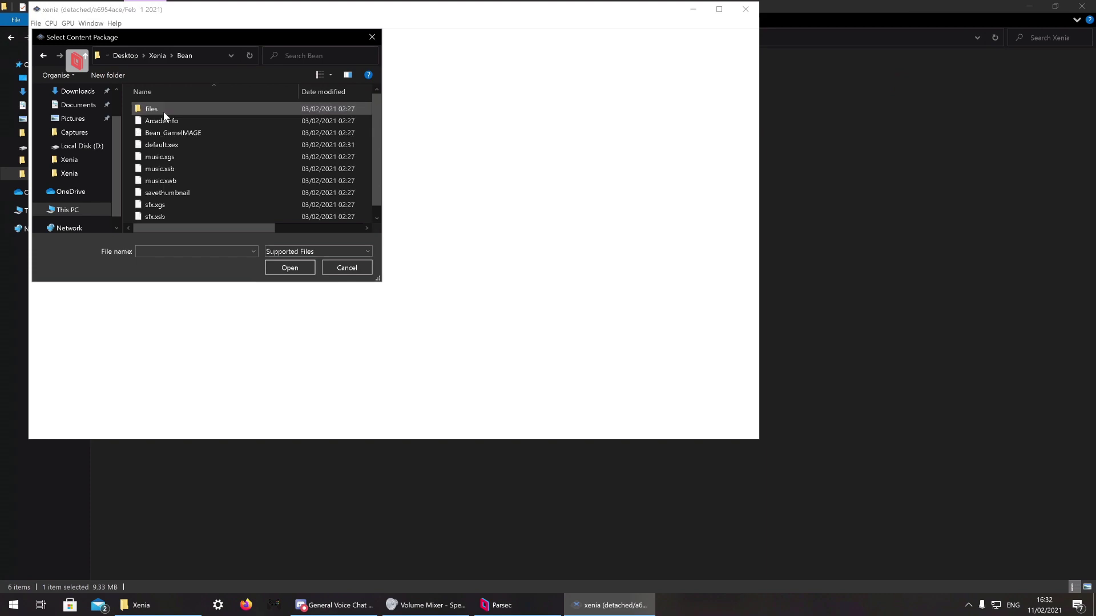
click(162, 144)
double_click(162, 145)
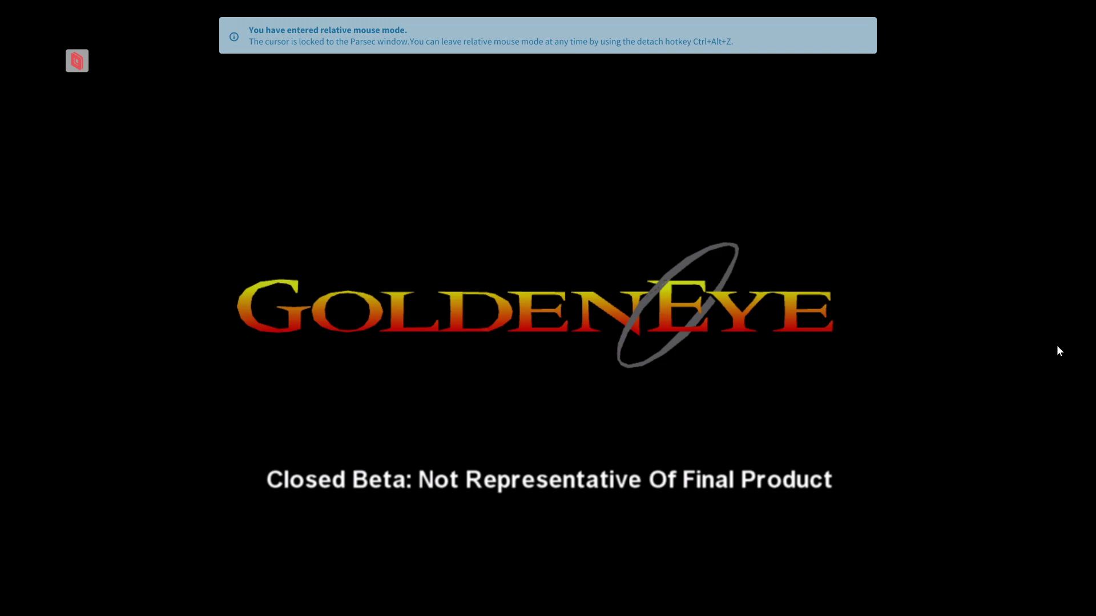
- Start a local multiplayer game in Goldeneye from the game's main menu and have both players join
key(Return)
key(Down)
key(Down)
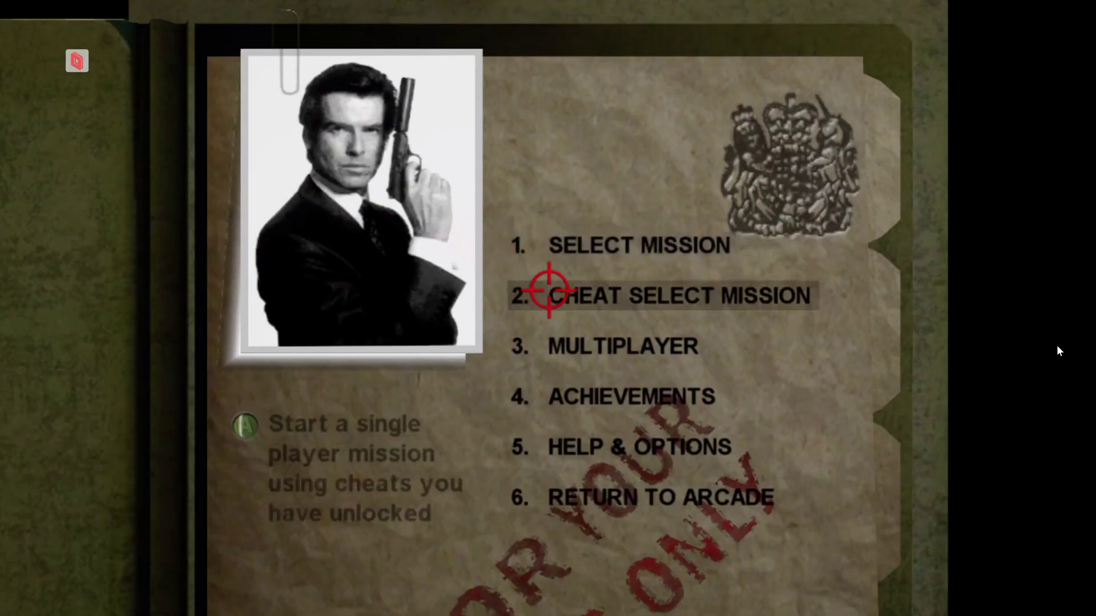
key(Return)
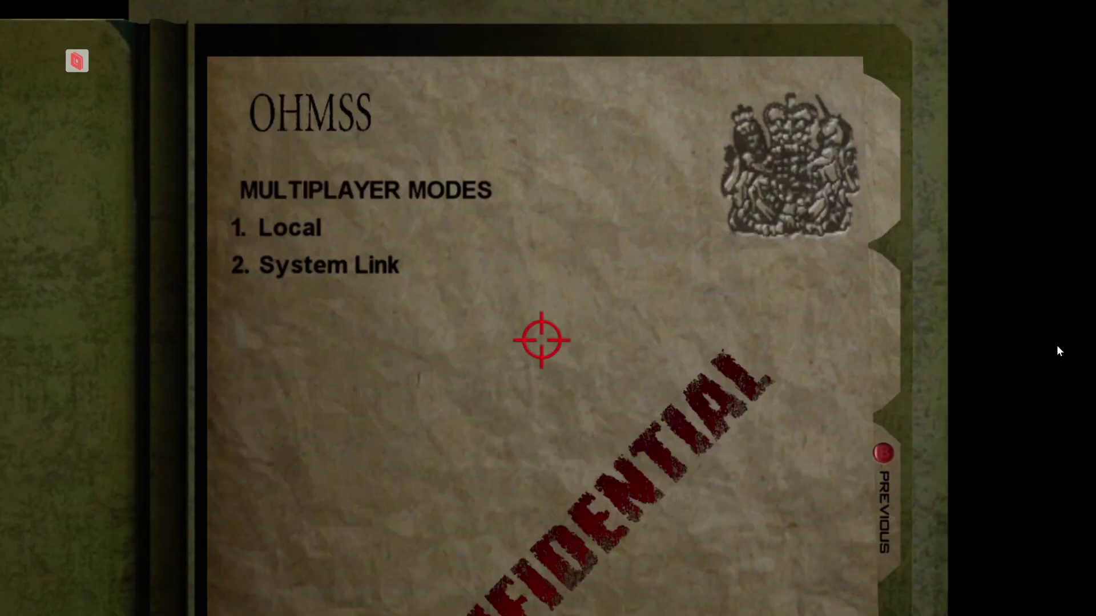
key(Return)
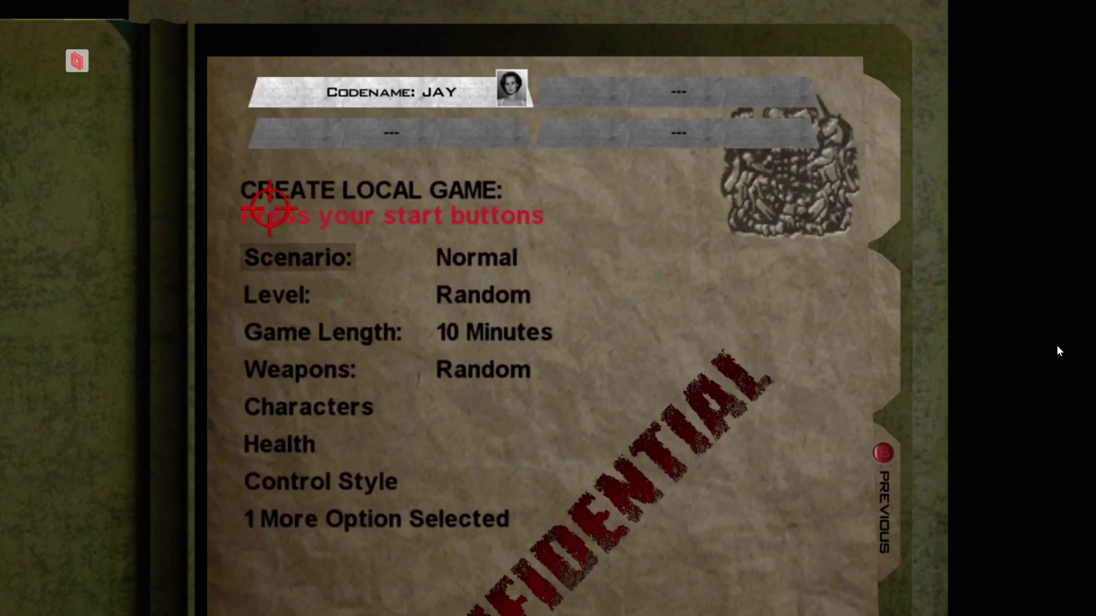
key(Return)
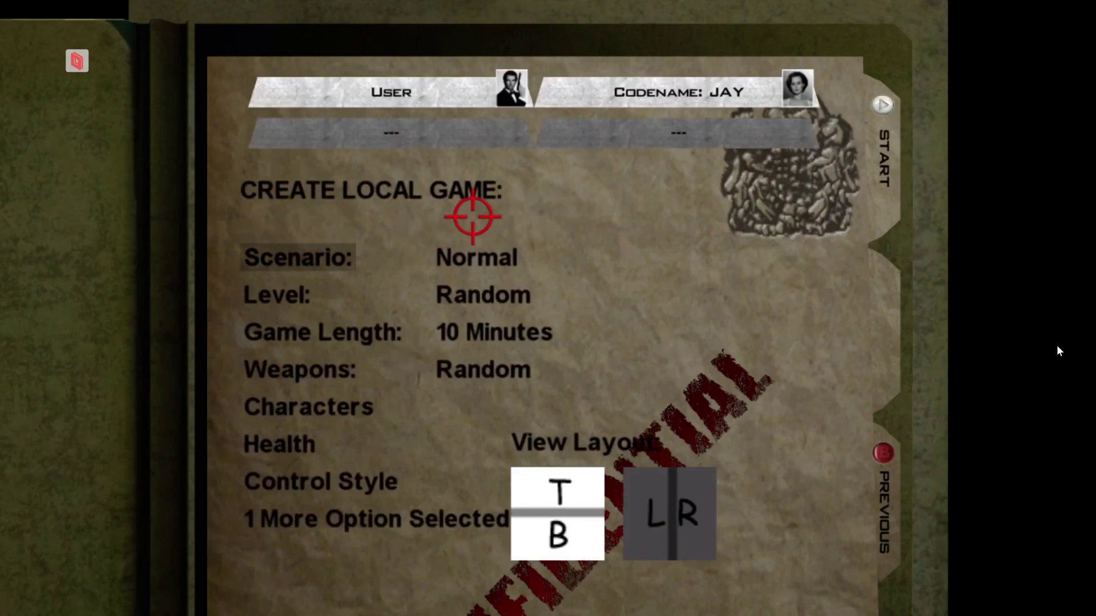
- Select the characters for the local game, with Bond for the first player and the man in the white top hat for the second
key(Down)
key(Down)
key(Down)
key(Down)
key(Return)
key(Right)
key(Right)
key(Right)
key(Right)
key(Right)
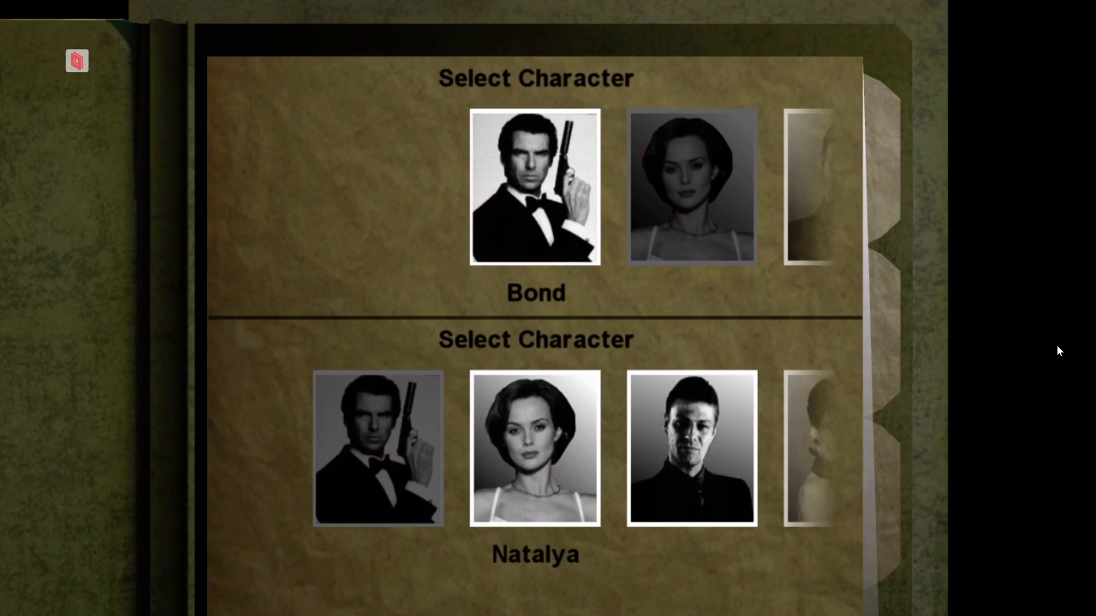
key(Right)
key(Right)
key(Right)
key(Right)
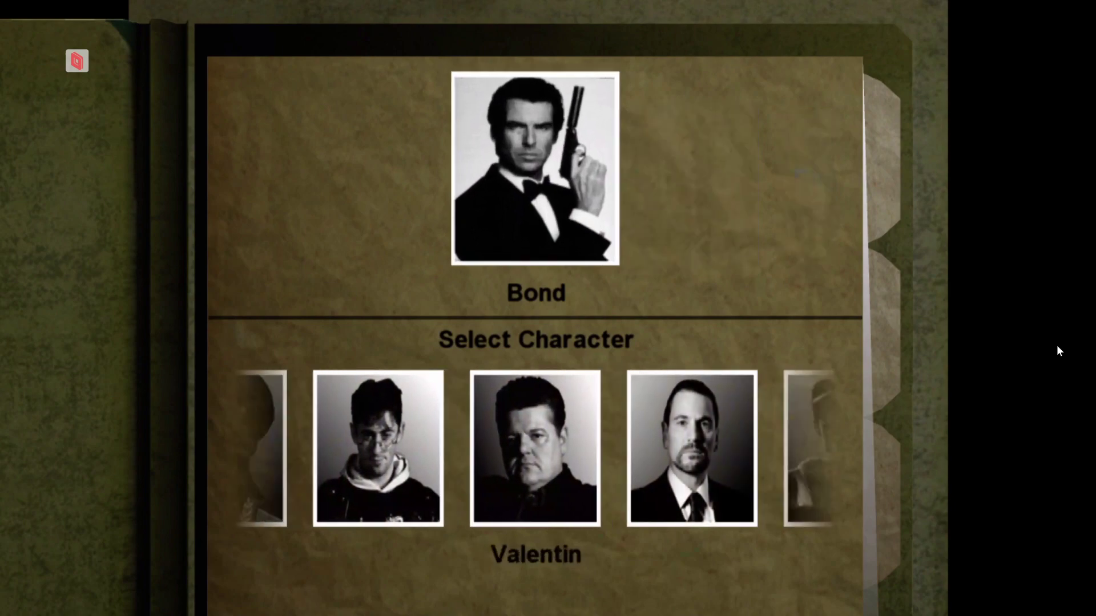
key(Right)
key(Right)
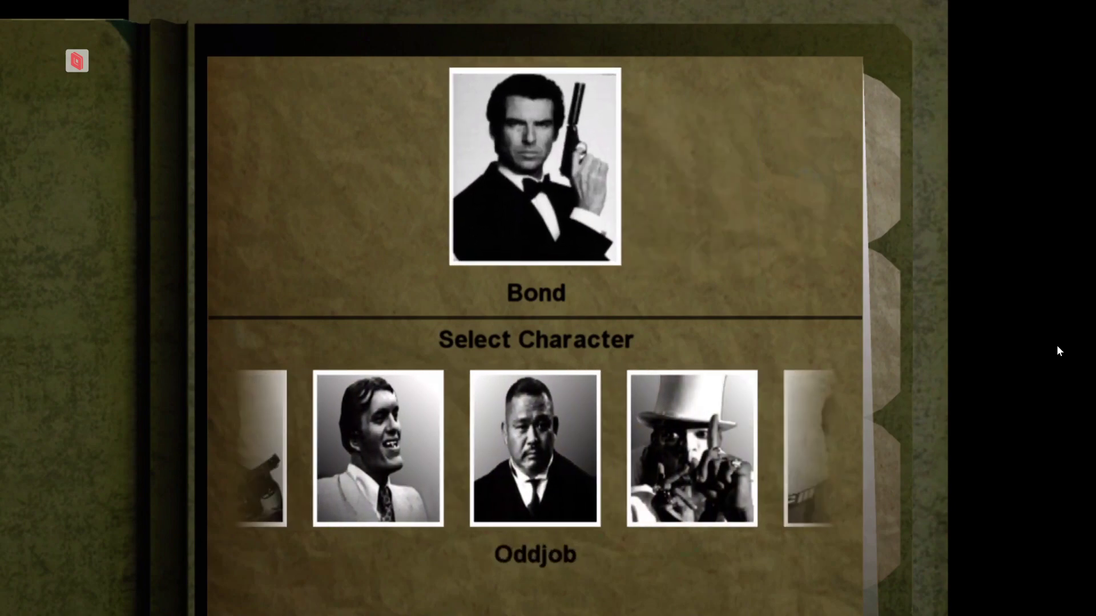
key(Return)
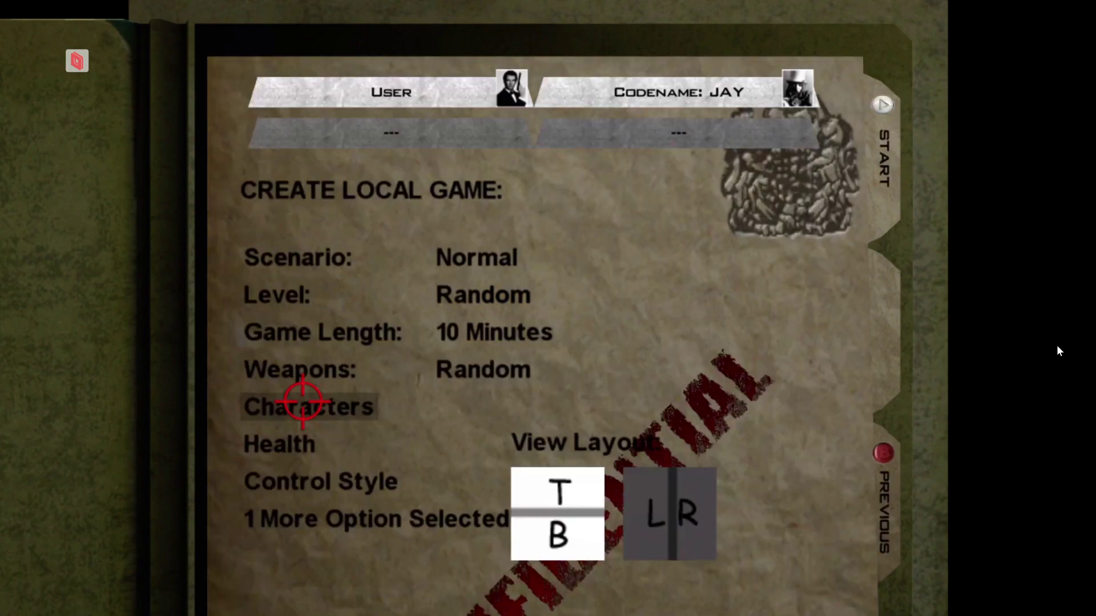
- Set the weapons for the local game to Automatics
key(Up)
key(Up)
key(Down)
key(Return)
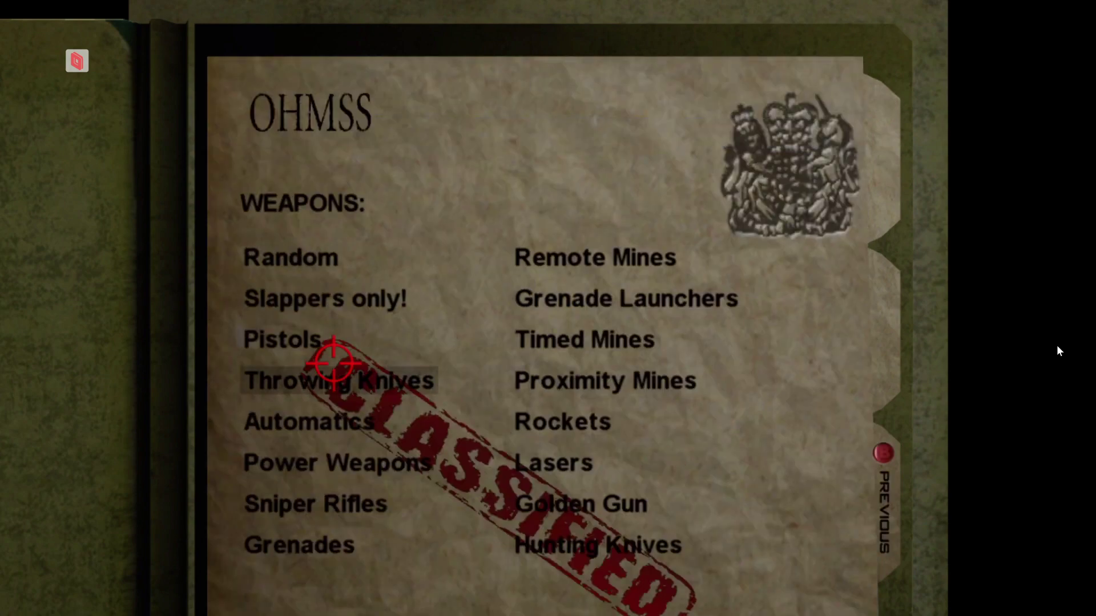
key(Return)
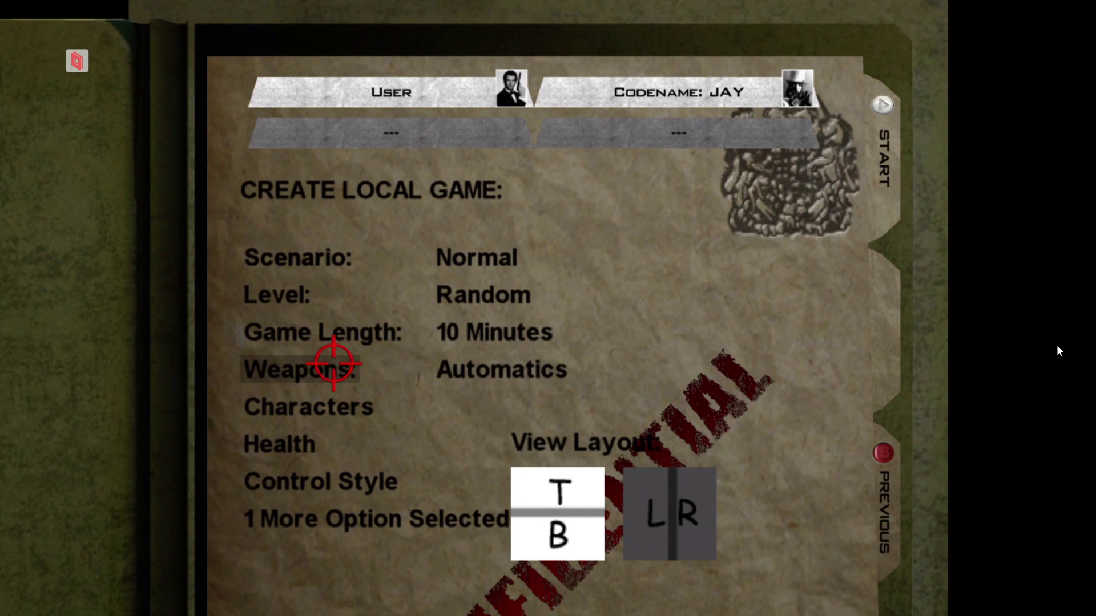